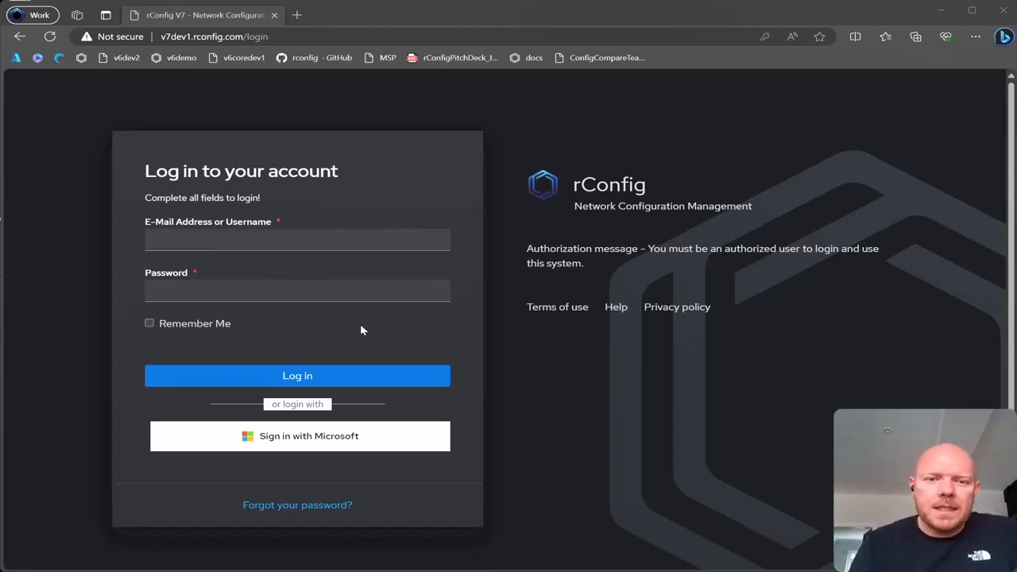
# Log in to the administrator account with its saved e-mail address and password.
pyautogui.click(338, 242)
pyautogui.click(315, 279)
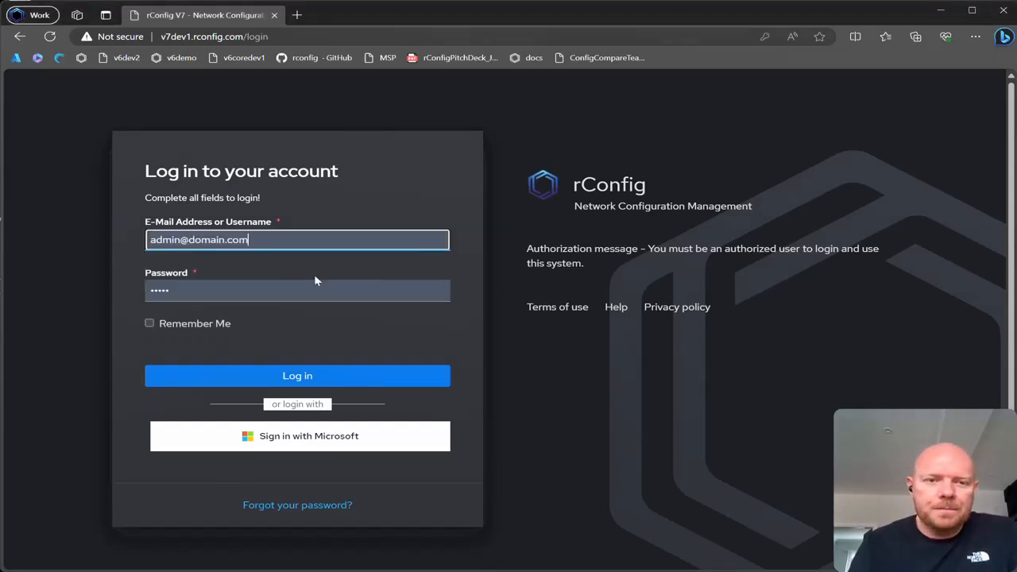
pyautogui.click(290, 377)
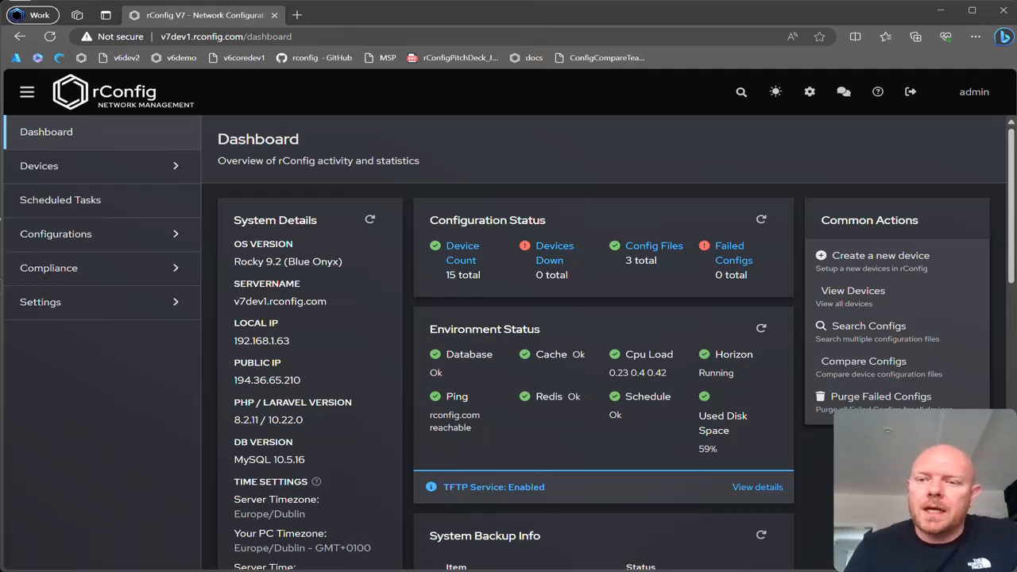
# Preview the interface in light mode and return it to dark mode.
pyautogui.click(776, 92)
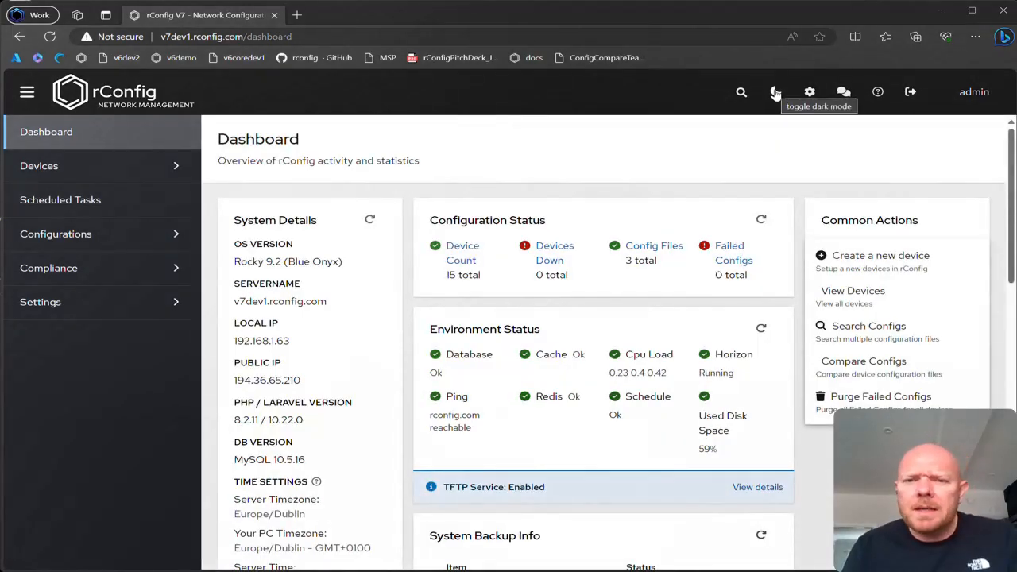
pyautogui.click(775, 92)
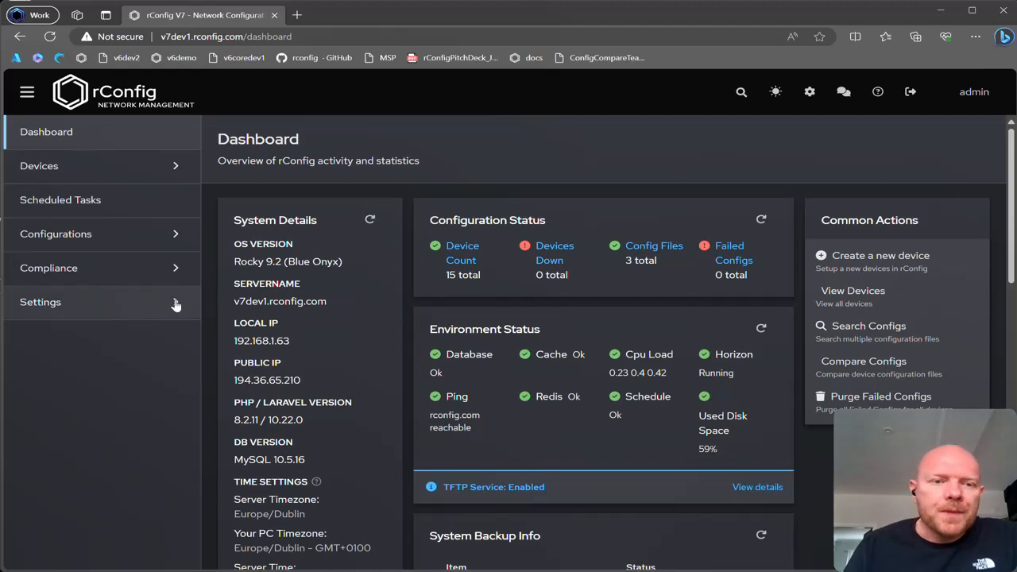
# Start a new role in the Roles settings and enter DevtestRole as its role name.
pyautogui.click(145, 305)
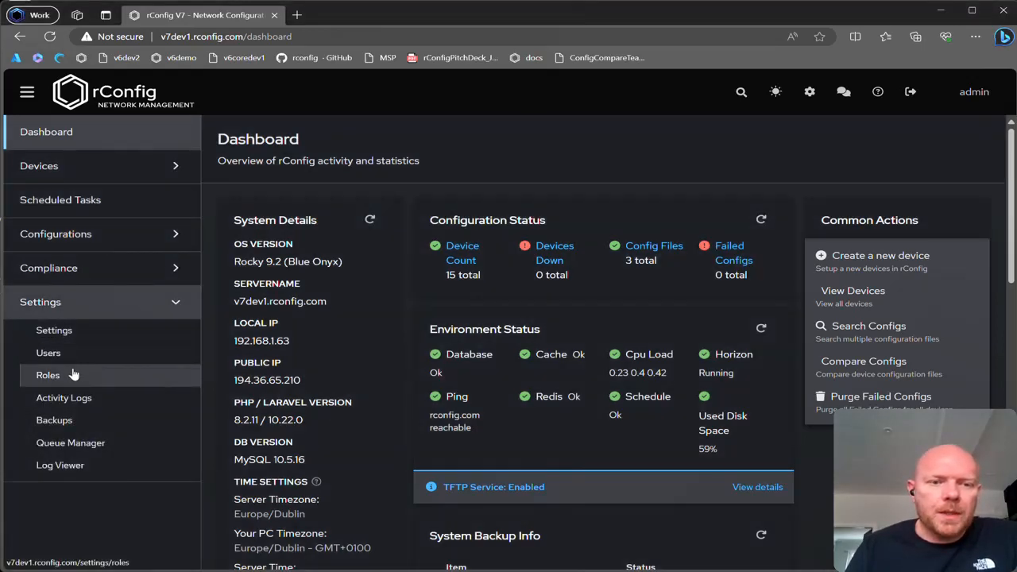
pyautogui.click(73, 375)
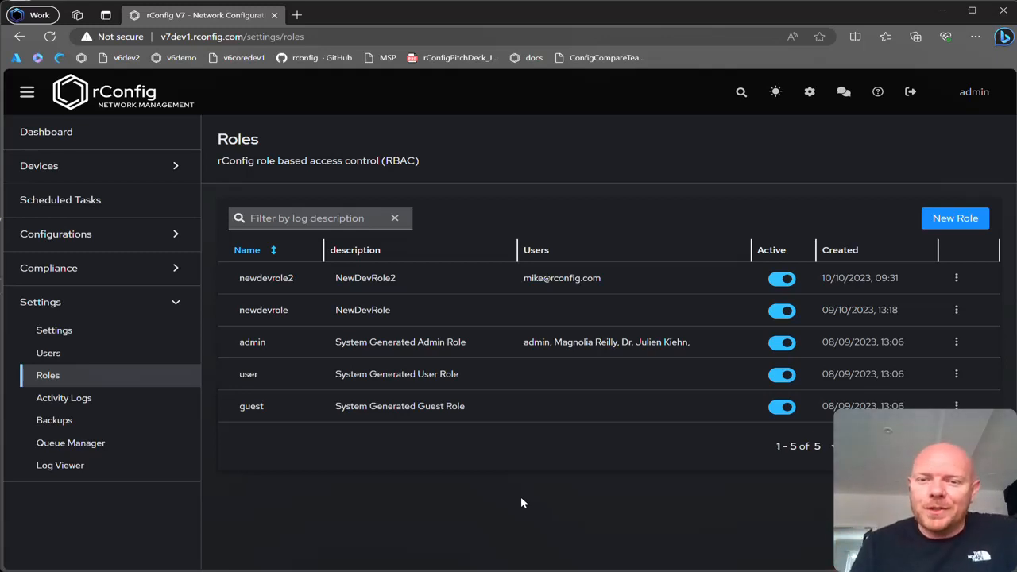
pyautogui.click(955, 218)
pyautogui.click(380, 280)
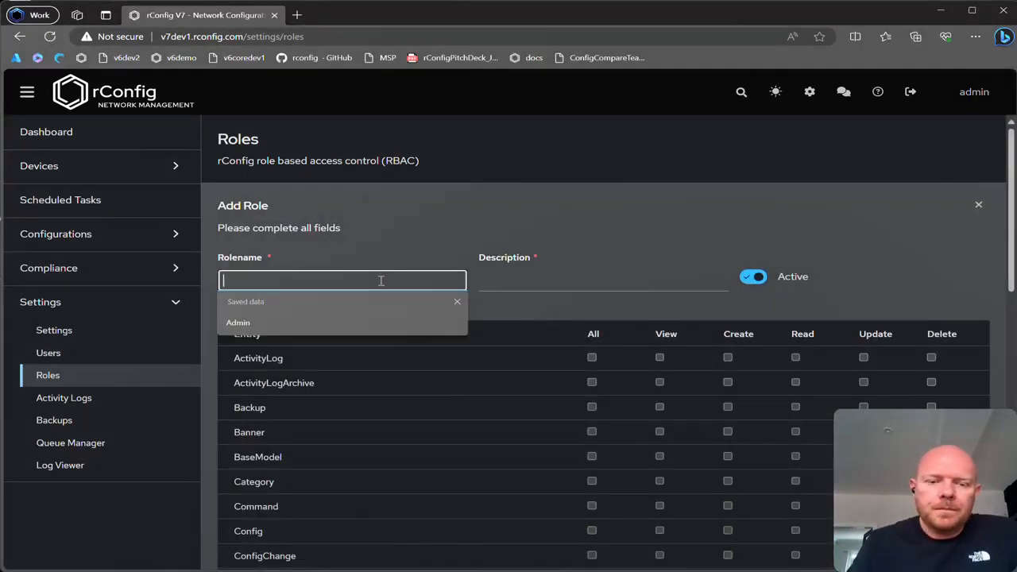
pyautogui.write('DevtestRole')
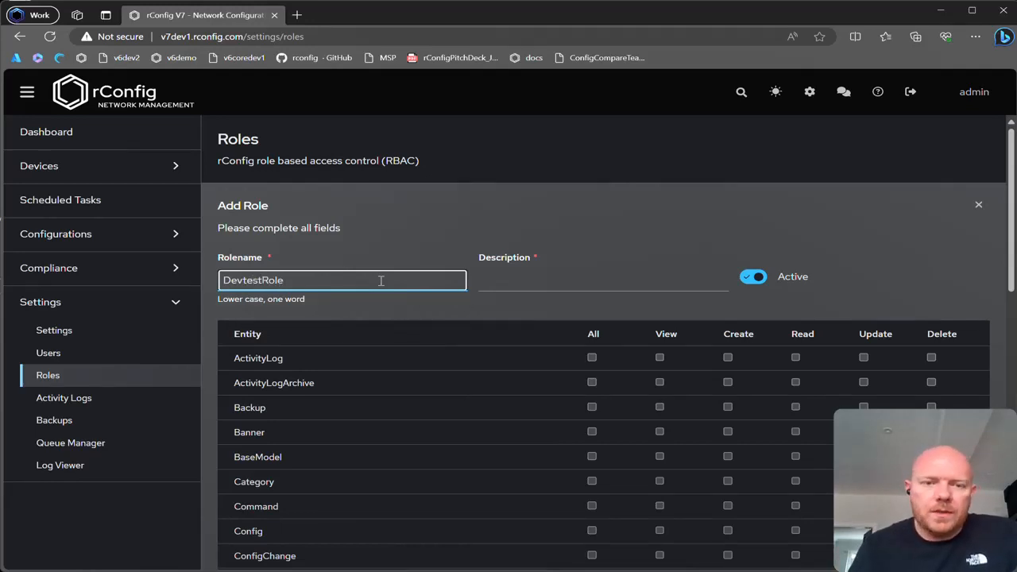
# Reuse the role name DevtestRole as the description and keep the role active.
pyautogui.moveTo(381, 279); pyautogui.dragTo(227, 271)
pyautogui.hotkey('ctrl', 'c')
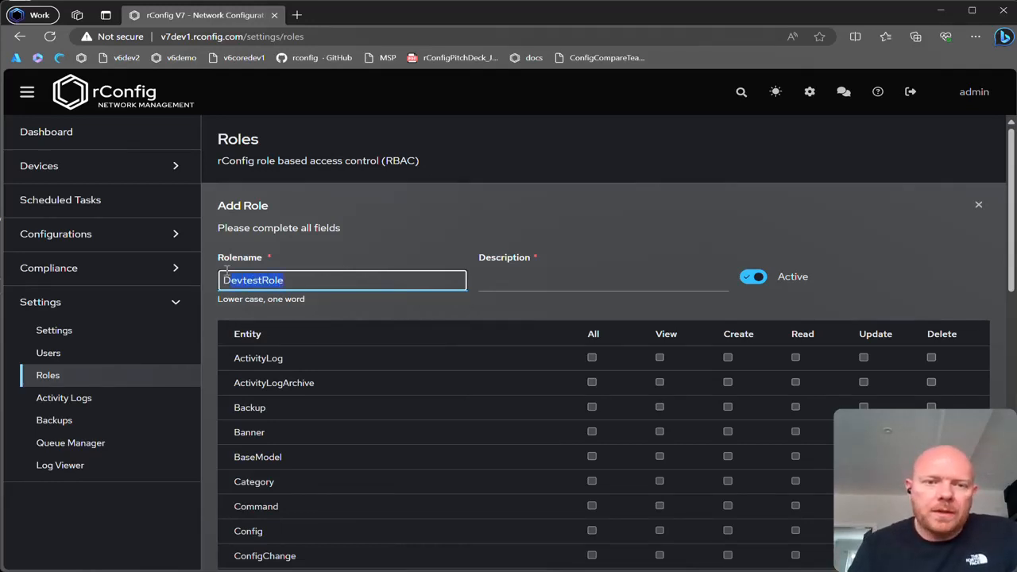
pyautogui.click(571, 282)
pyautogui.hotkey('ctrl', 'v')
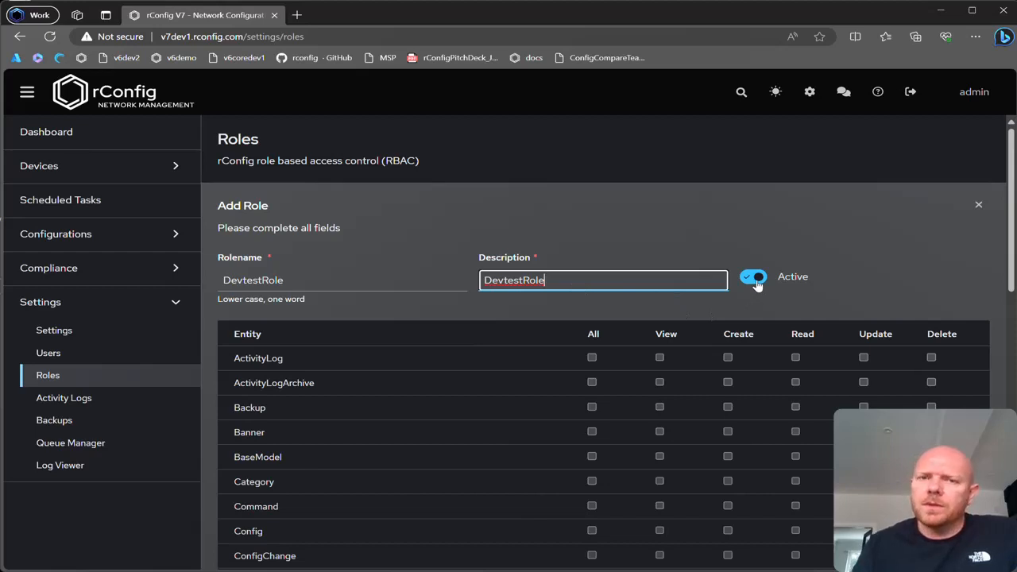
pyautogui.click(755, 318)
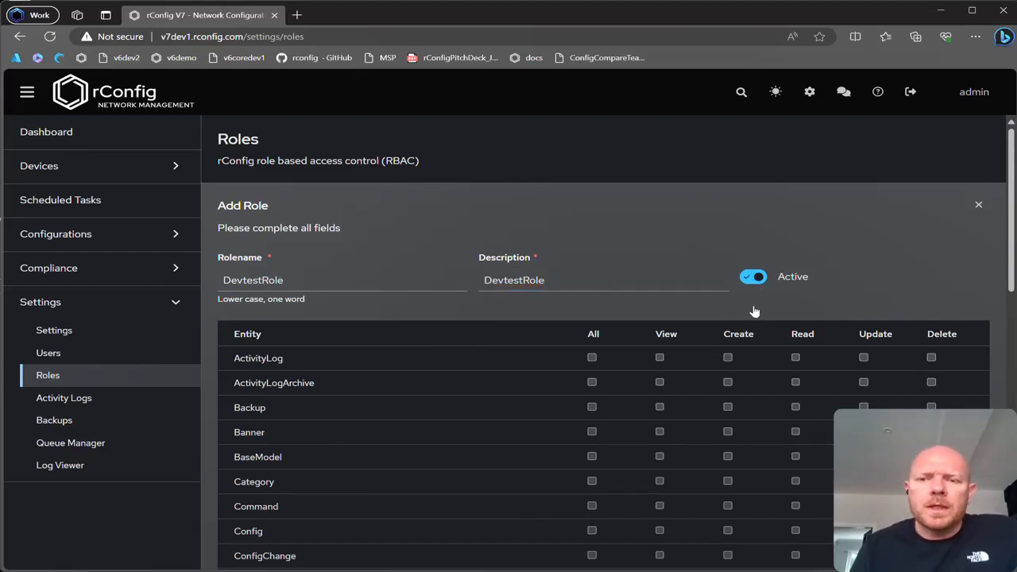
pyautogui.click(755, 309)
pyautogui.click(759, 287)
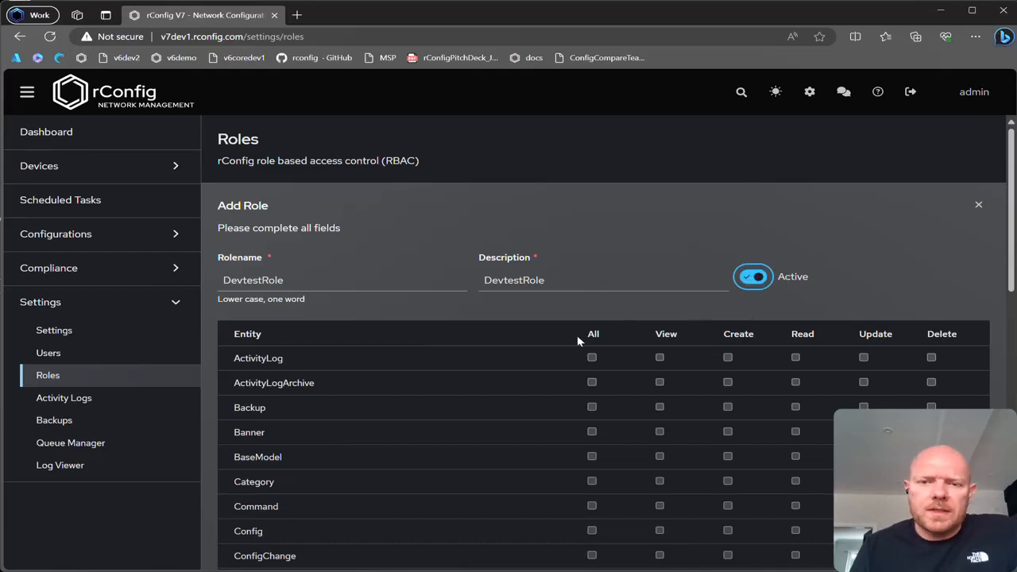
# Grant the role View, Create and Read permissions on the Category and Command entities.
pyautogui.scroll(-2, 558, 340)
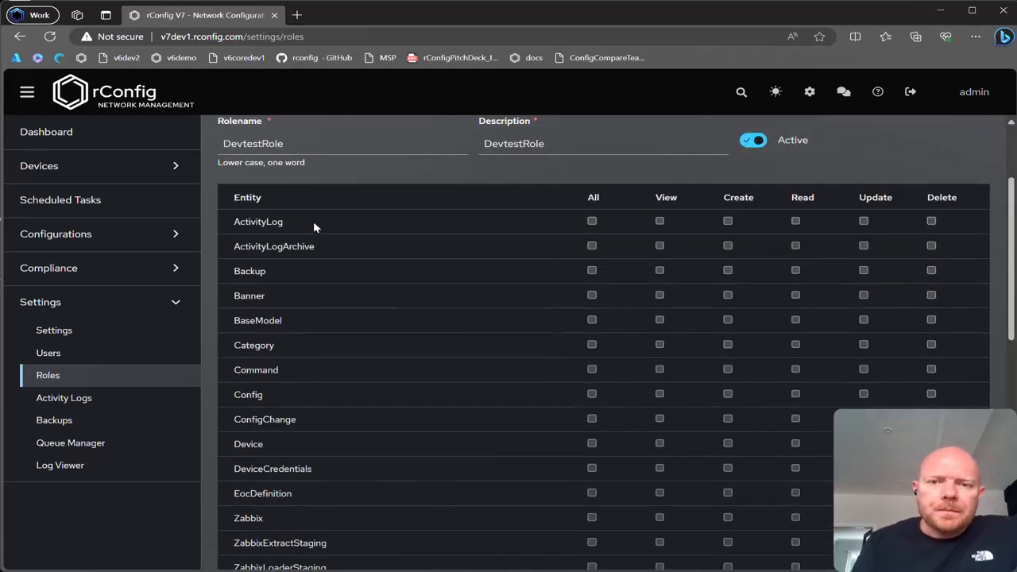
pyautogui.scroll(-7, 317, 224)
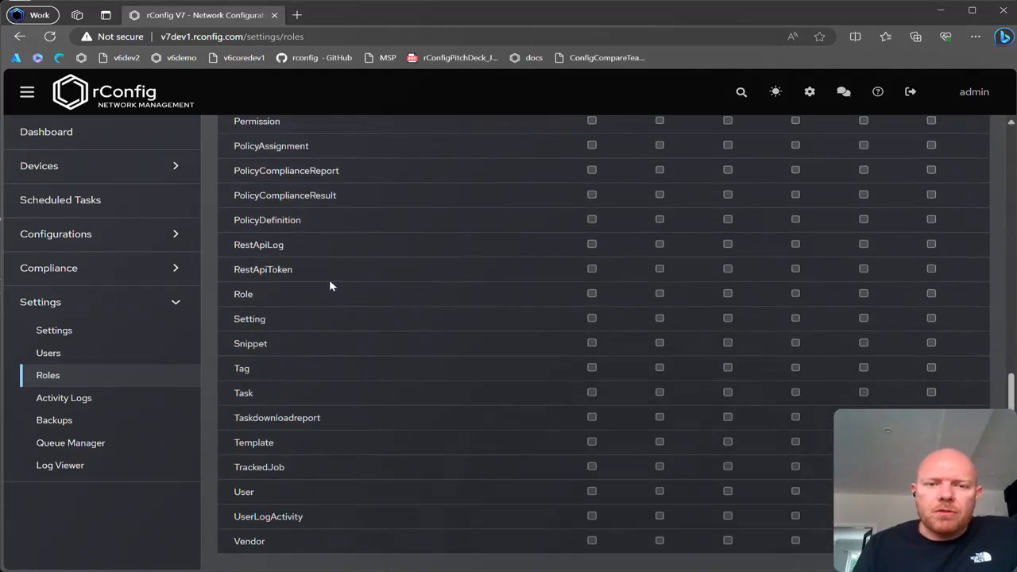
pyautogui.scroll(10, 397, 417)
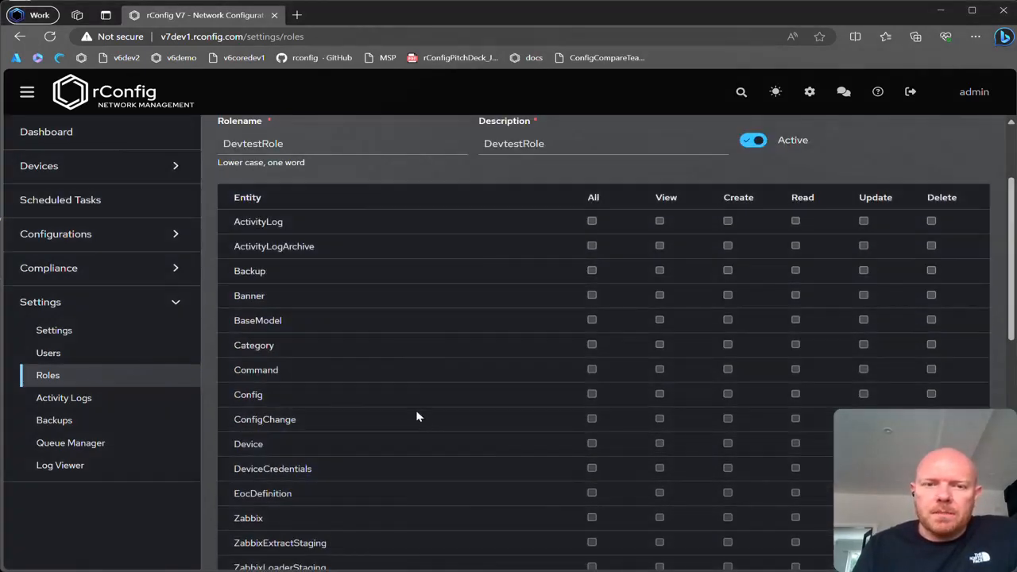
pyautogui.moveTo(230, 223); pyautogui.dragTo(312, 220)
pyautogui.click(300, 266)
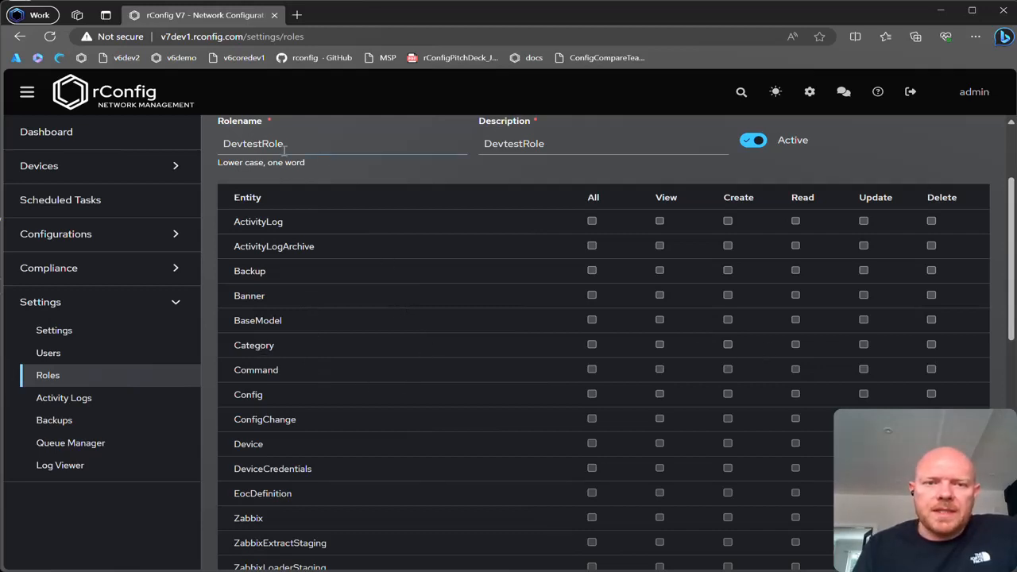
pyautogui.click(660, 347)
pyautogui.click(727, 345)
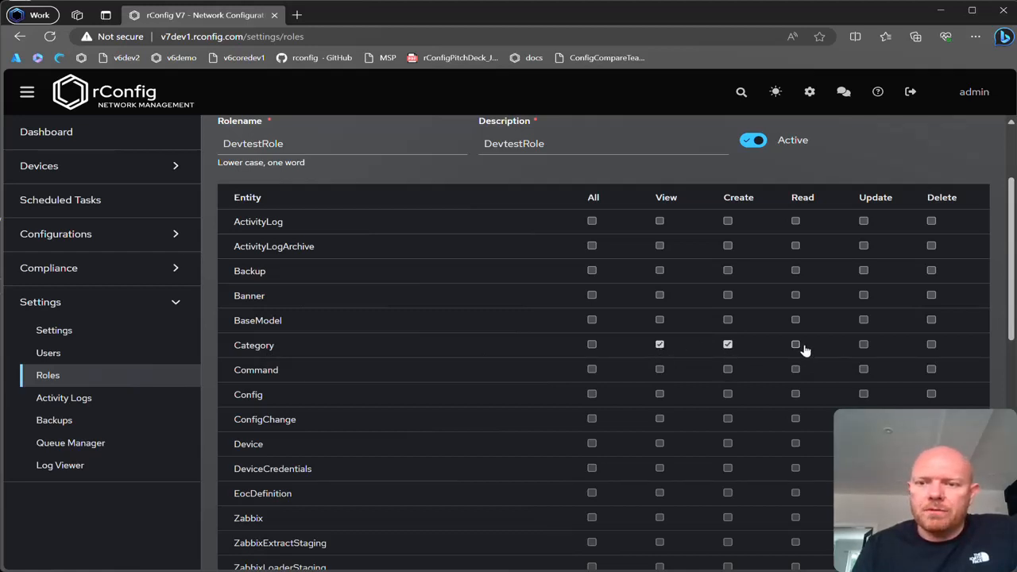
pyautogui.click(796, 347)
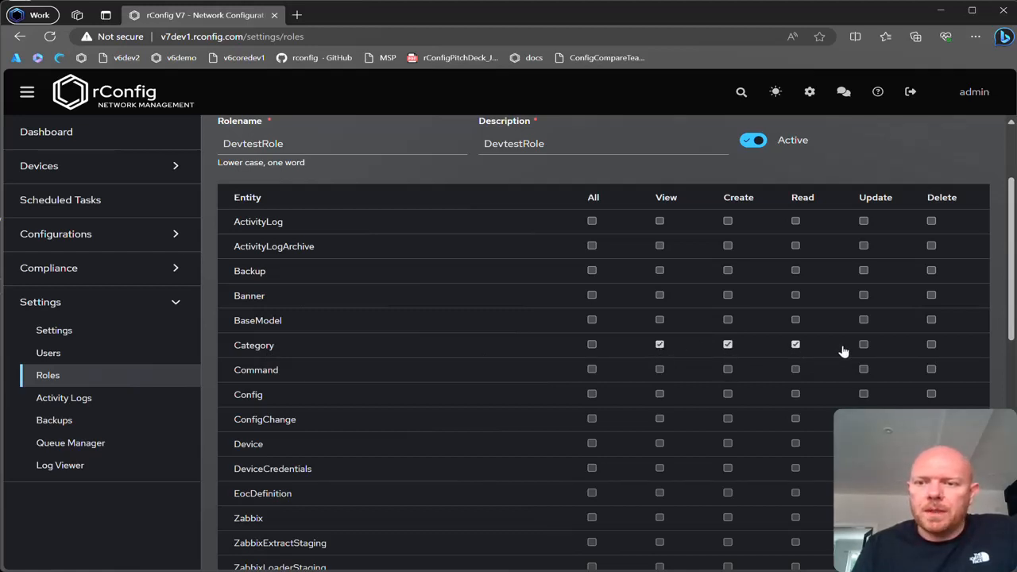
pyautogui.click(659, 369)
pyautogui.click(727, 370)
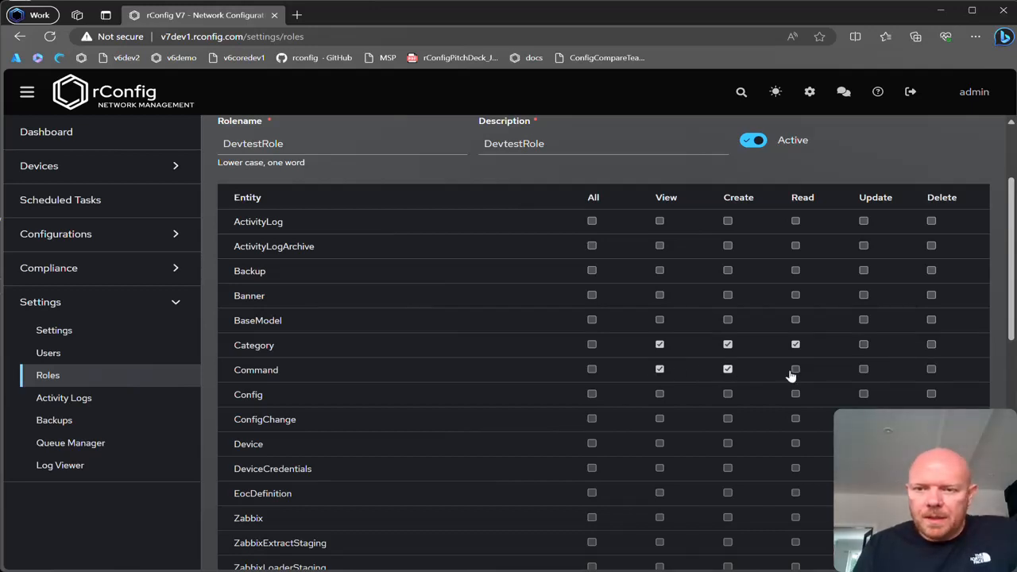
pyautogui.click(795, 370)
# Grant the role all permissions on the EocDefinition entity.
pyautogui.scroll(-1, 769, 414)
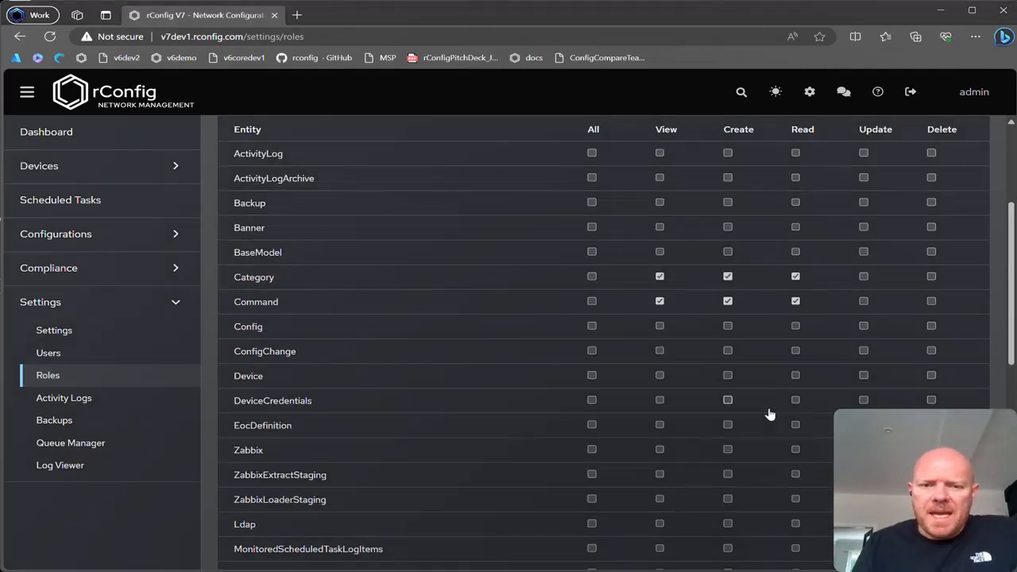
pyautogui.scroll(-1, 769, 414)
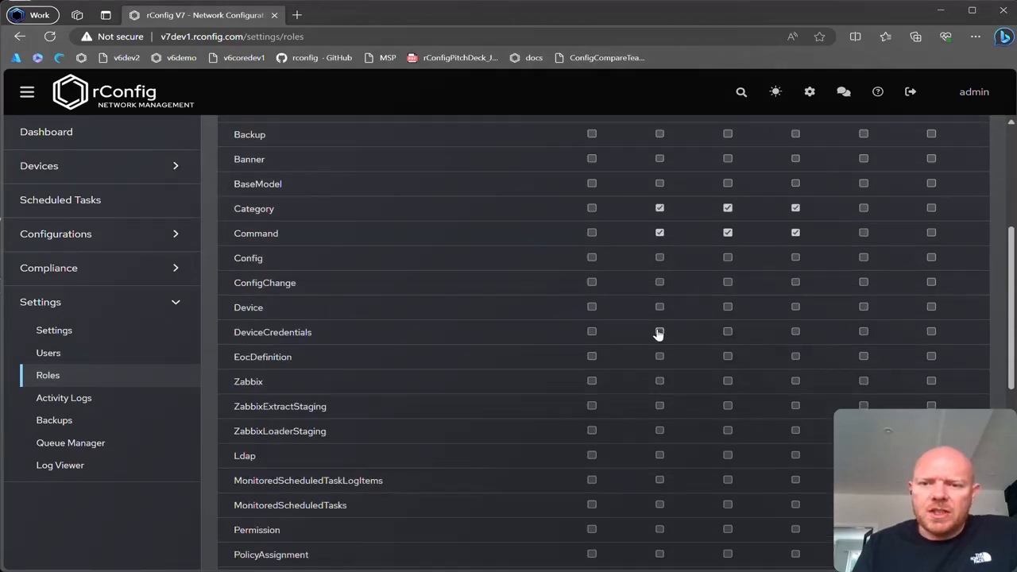
pyautogui.scroll(-1, 656, 365)
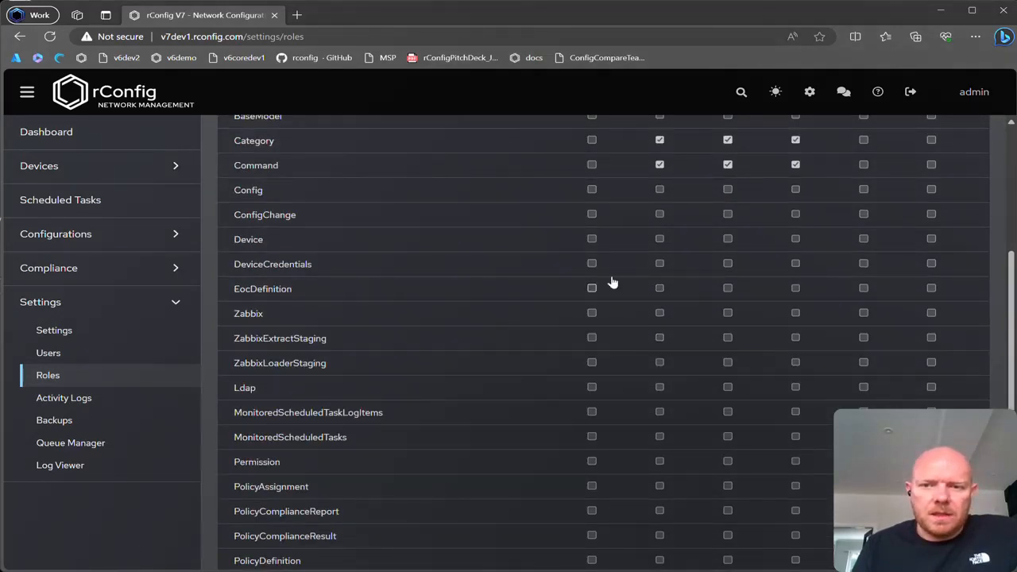
pyautogui.click(592, 289)
pyautogui.scroll(2, 477, 361)
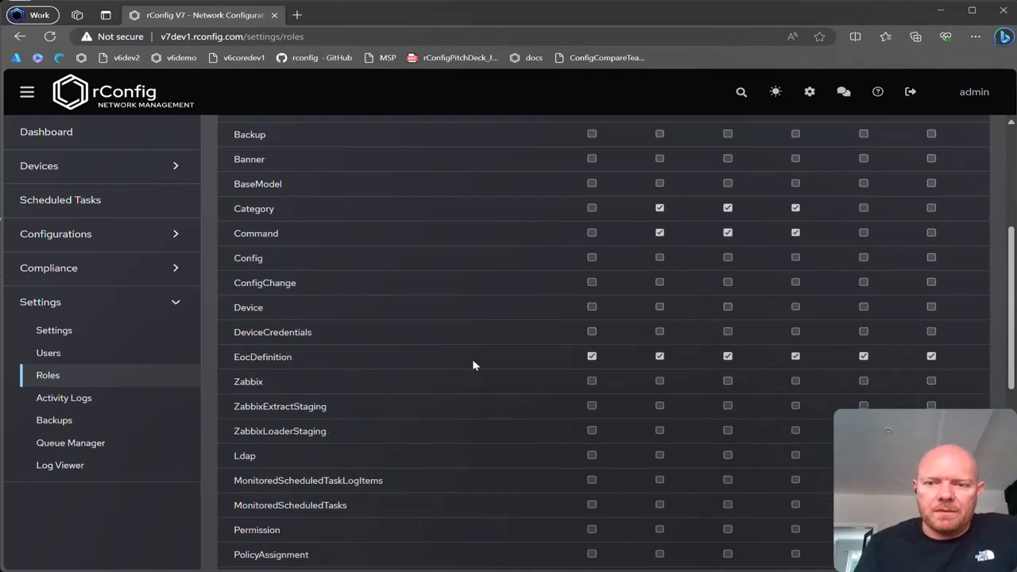
pyautogui.scroll(1, 490, 380)
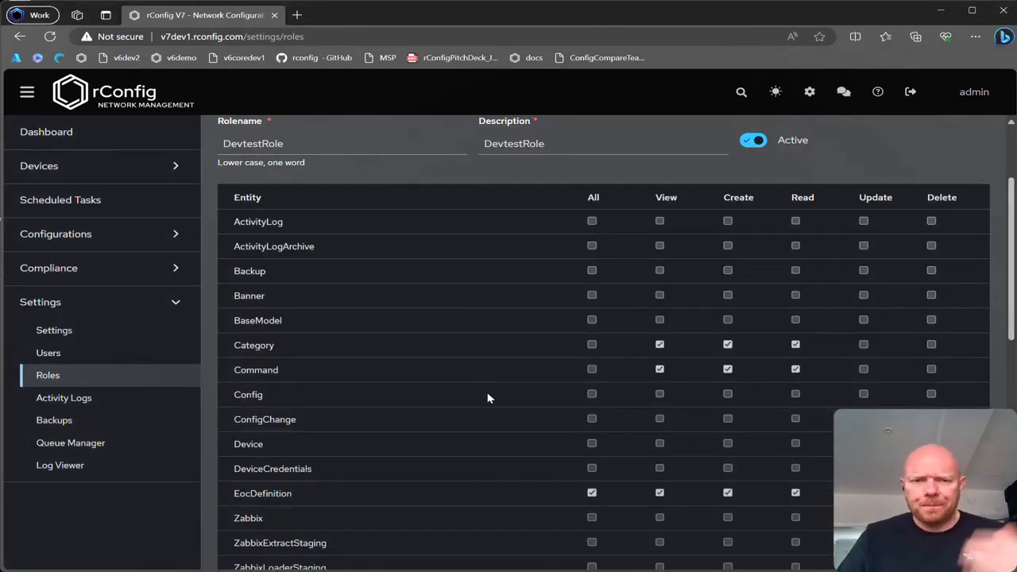
# Review the remaining entities in the permission list and save the new role.
pyautogui.scroll(-9, 482, 380)
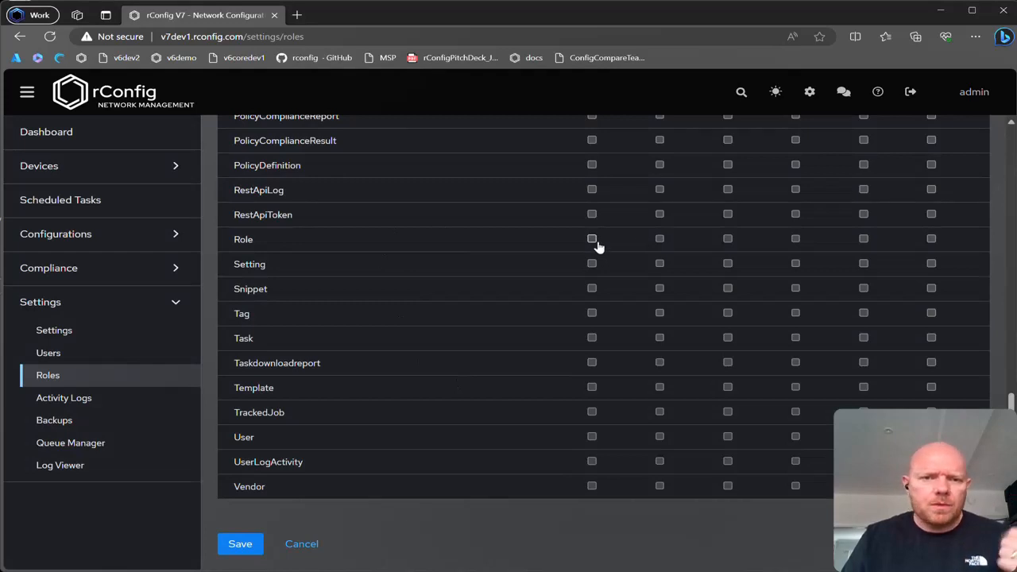
pyautogui.scroll(1, 523, 278)
pyautogui.scroll(1, 297, 199)
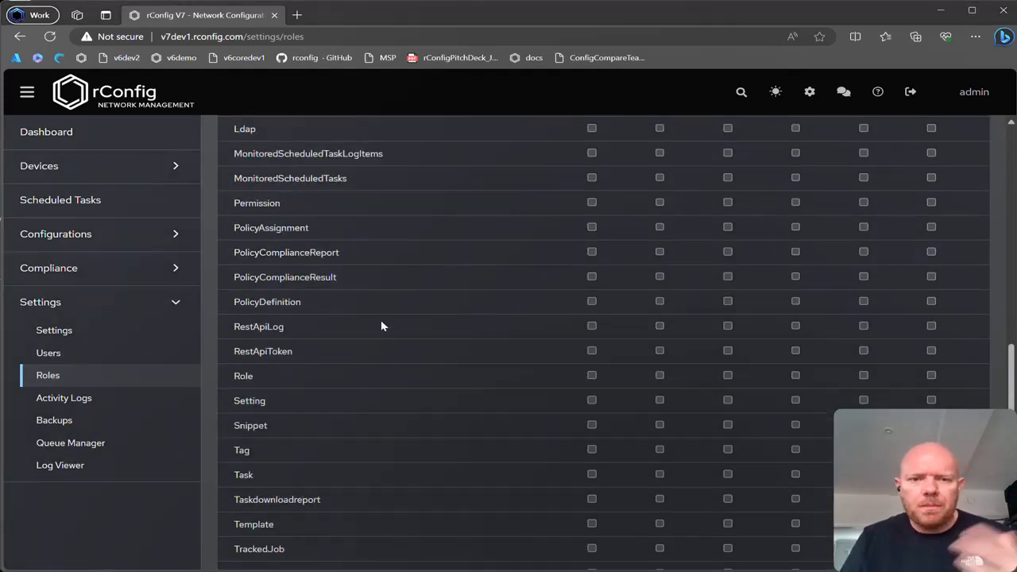
pyautogui.scroll(-2, 389, 366)
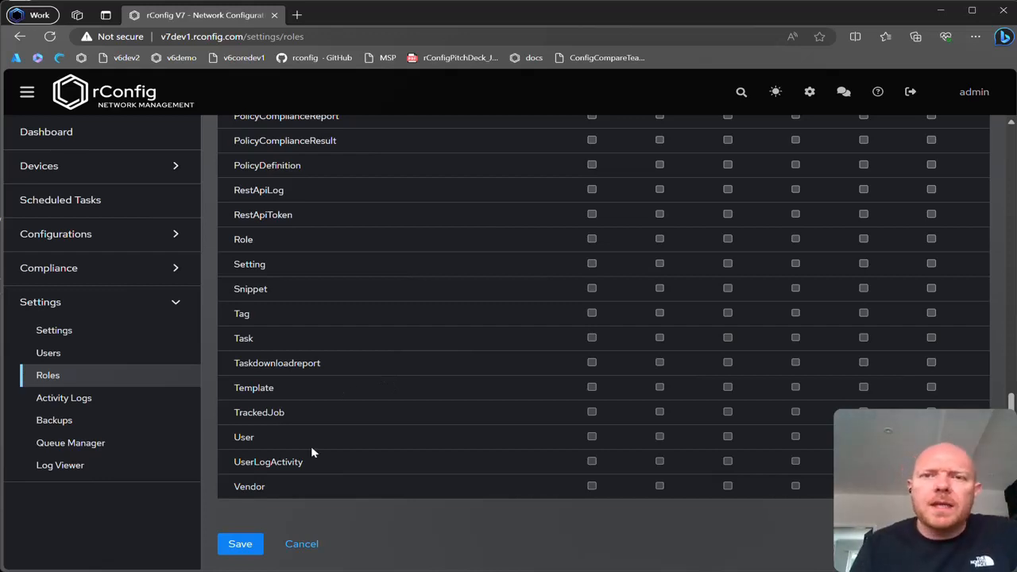
pyautogui.click(236, 543)
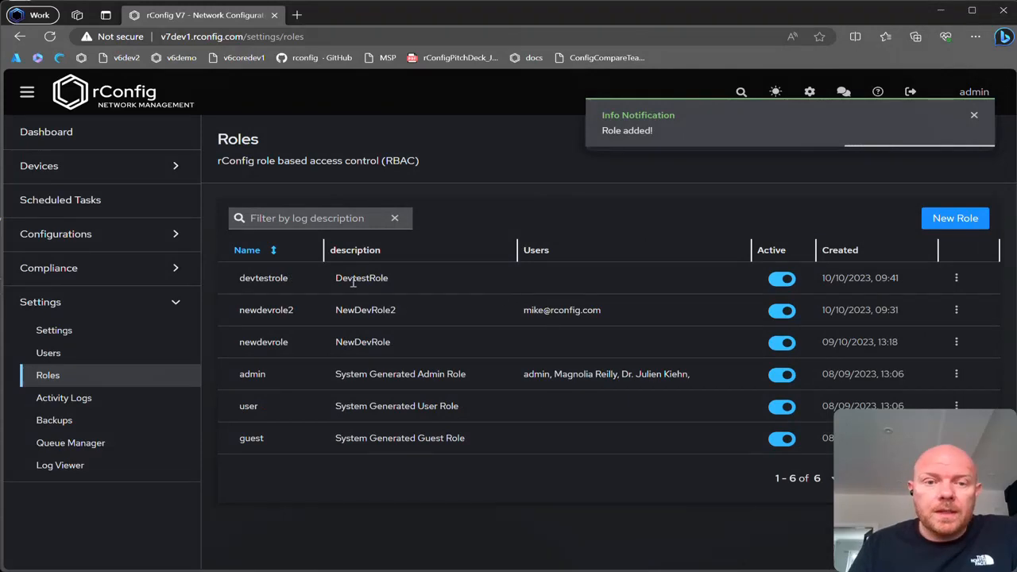
pyautogui.doubleClick(352, 283)
pyautogui.click(390, 306)
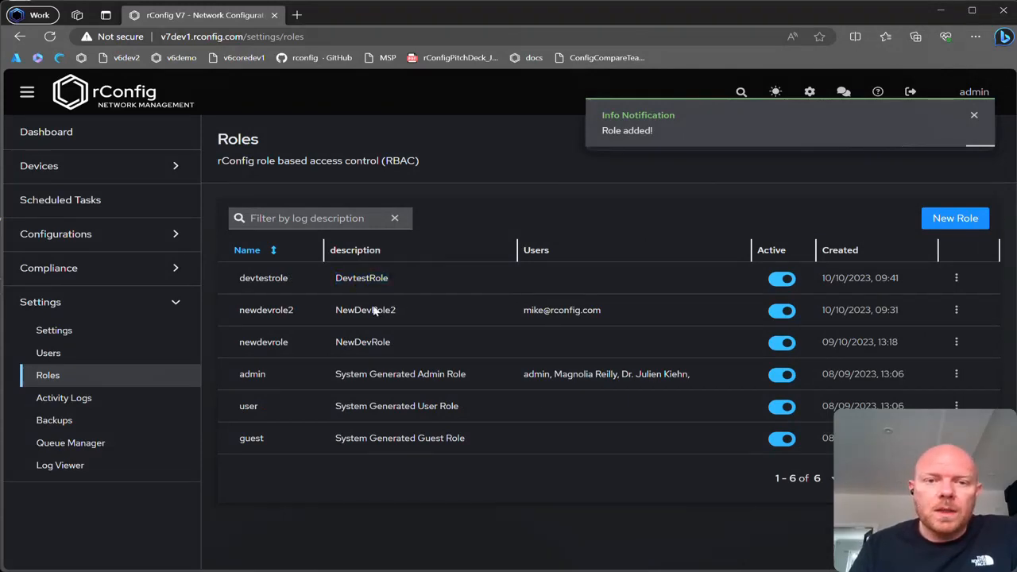
# Open the user who holds the newdevrole2 role for editing in the Users settings.
pyautogui.click(136, 352)
pyautogui.click(957, 312)
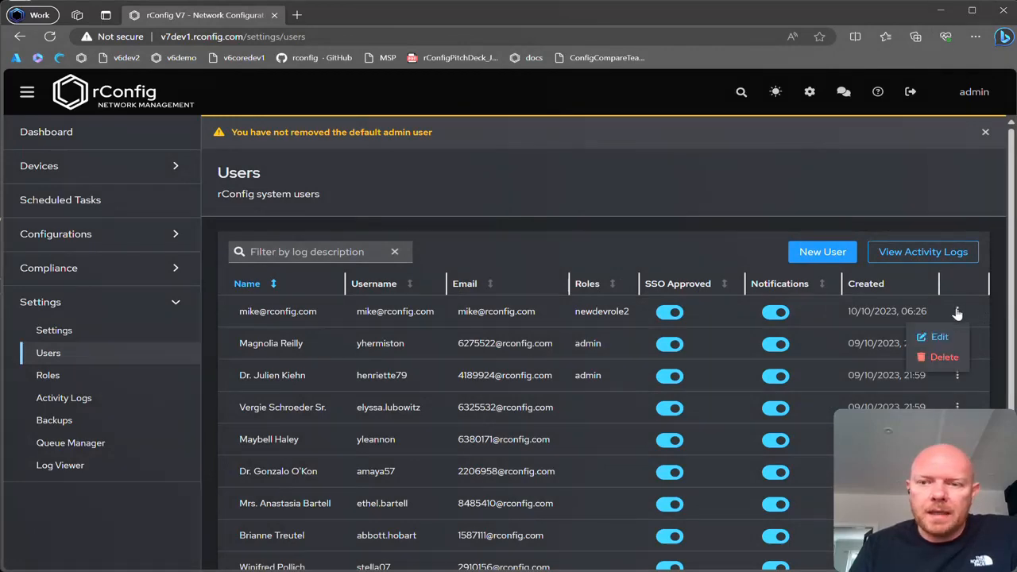
pyautogui.click(939, 338)
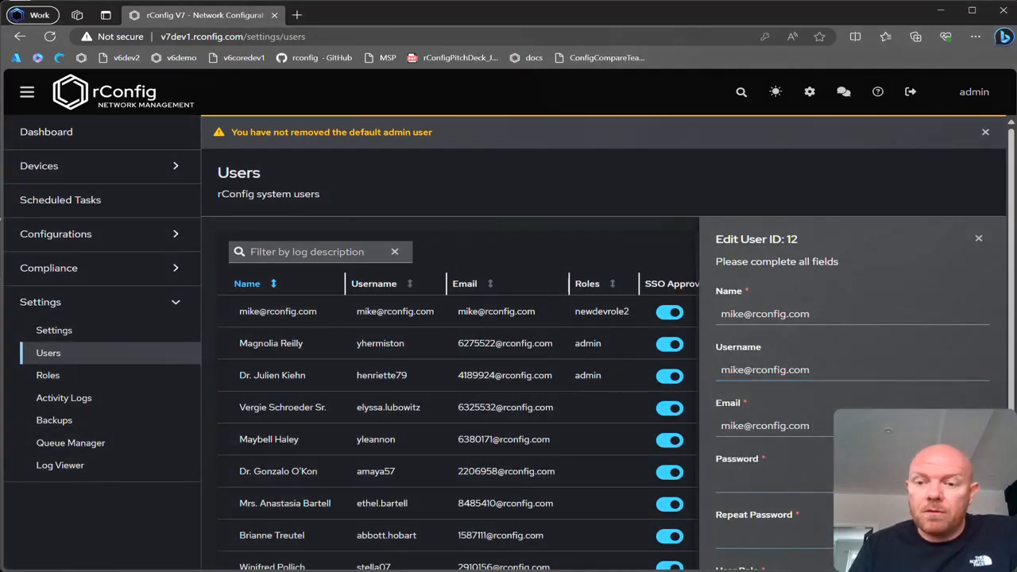
# Enter the user's password in both the Password and Repeat Password fields.
pyautogui.scroll(-2, 839, 332)
pyautogui.click(839, 288)
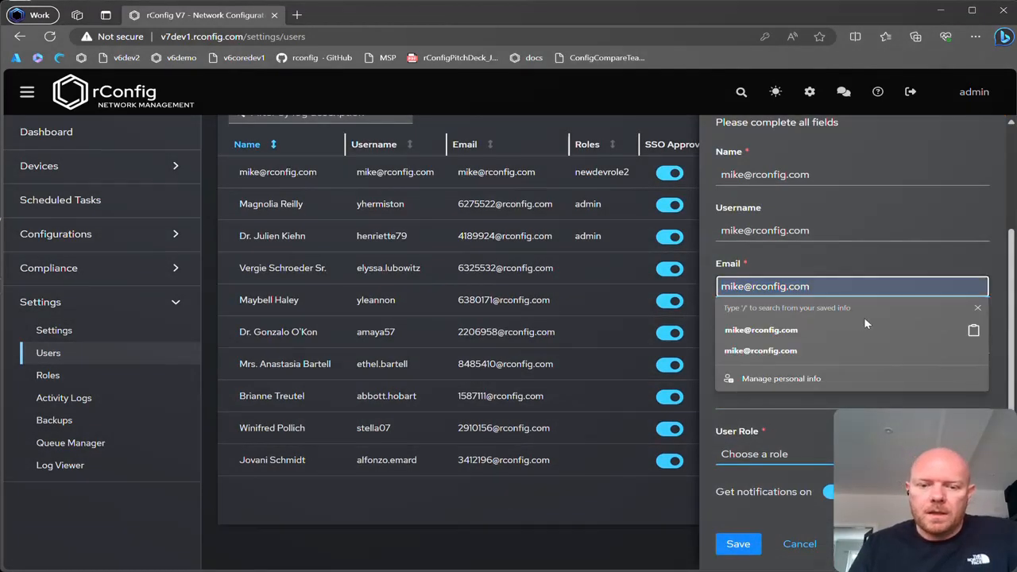
pyautogui.press('Tab')
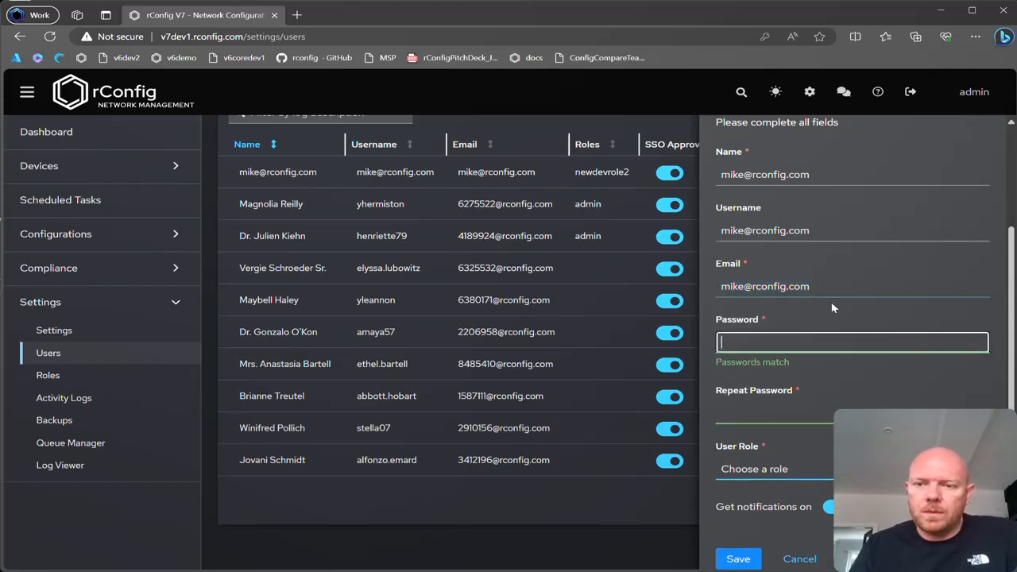
pyautogui.hotkey('ctrl', 'v')
pyautogui.press('Tab')
pyautogui.hotkey('ctrl', 'v')
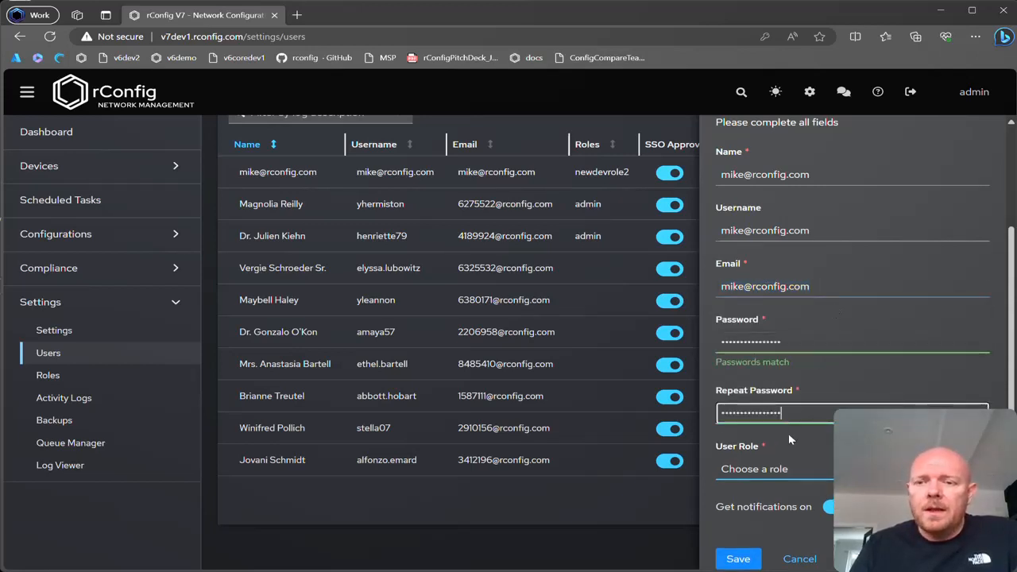
pyautogui.click(788, 440)
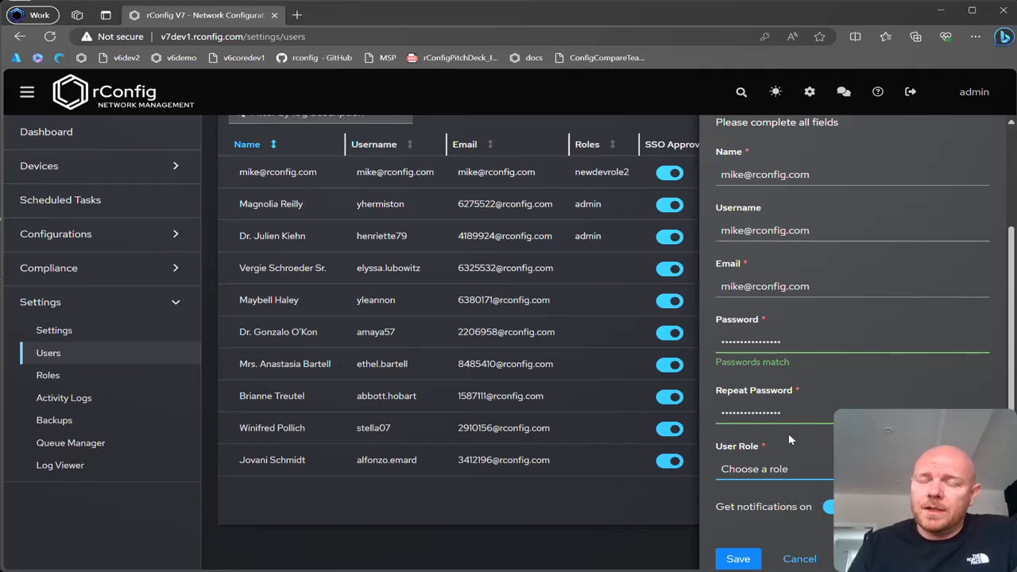
# Assign the devtestrole role to the user, save the account without storing the password in the browser, and dismiss the notification.
pyautogui.click(809, 471)
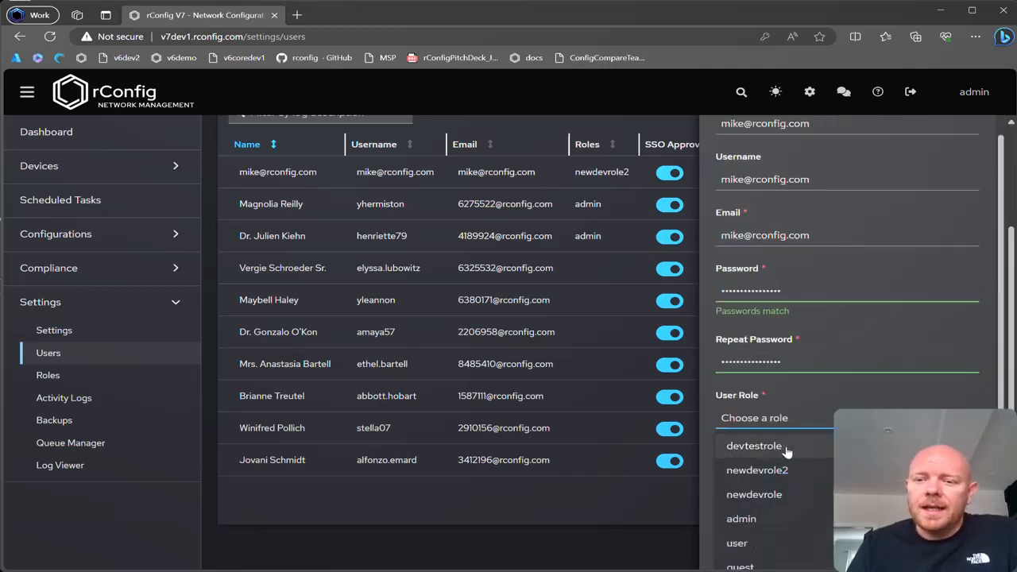
pyautogui.click(786, 451)
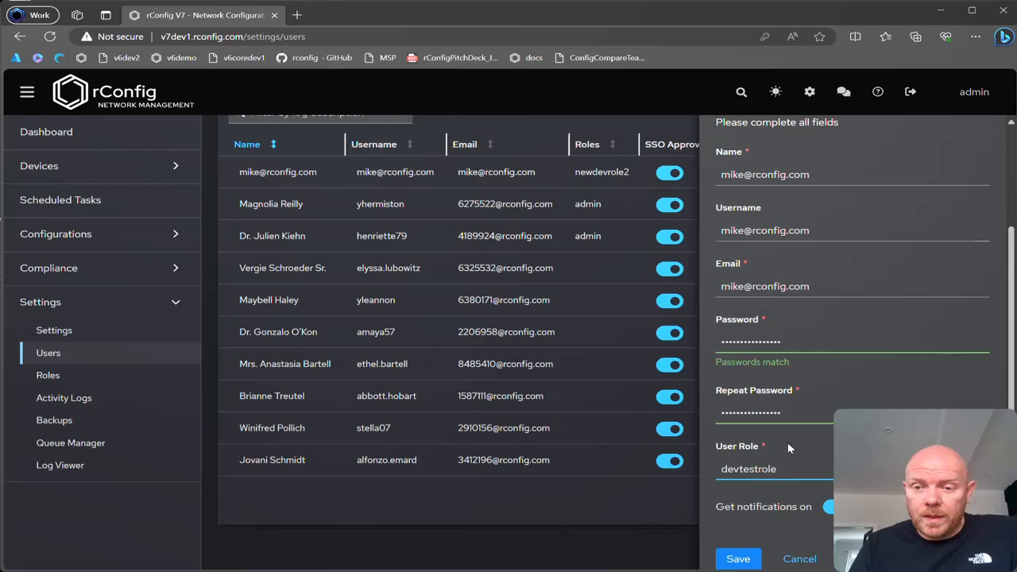
pyautogui.click(737, 558)
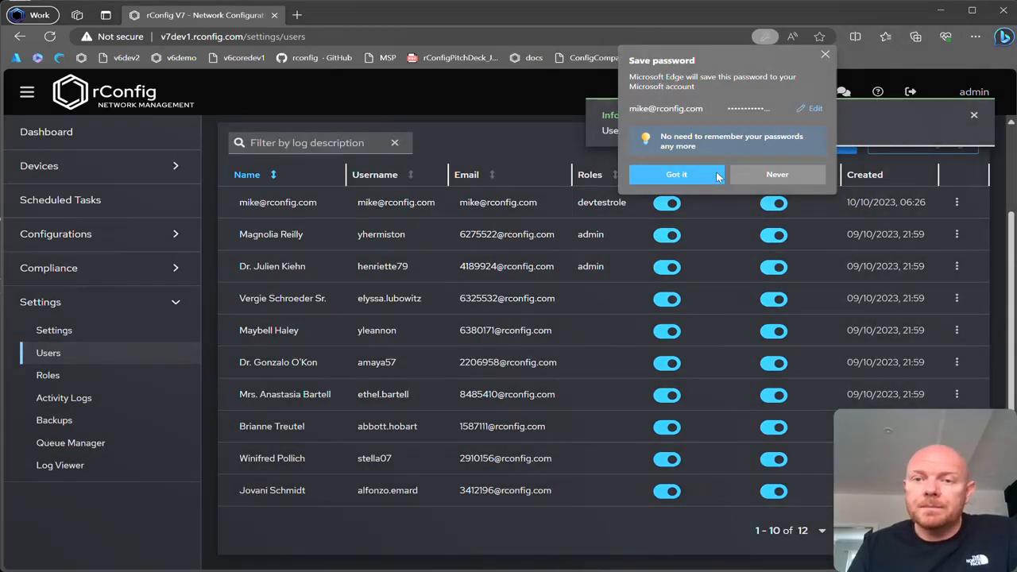
pyautogui.click(825, 54)
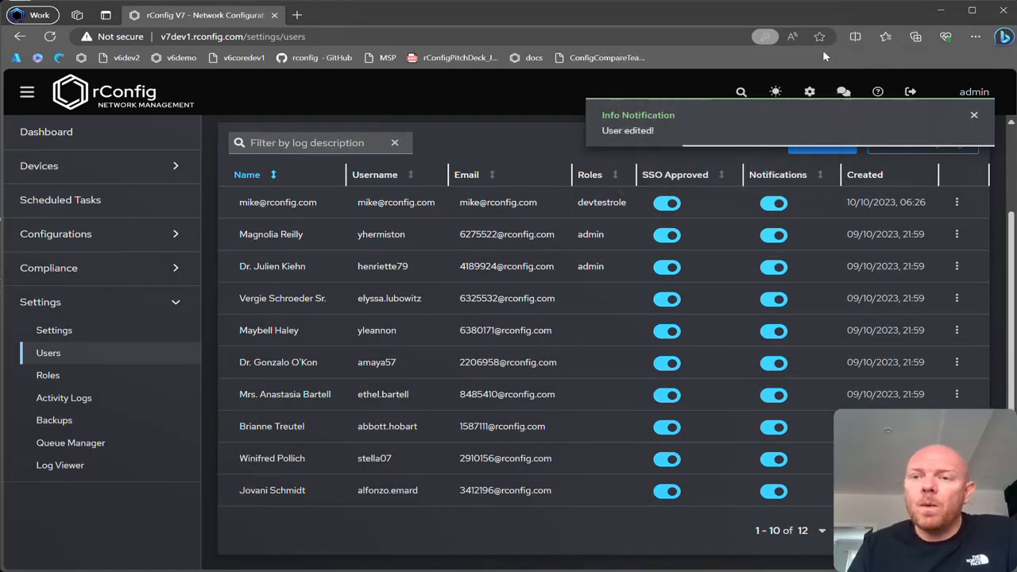
pyautogui.click(974, 116)
# Log out of the admin account and log in with the edited user's e-mail and password, declining to save the password.
pyautogui.click(911, 92)
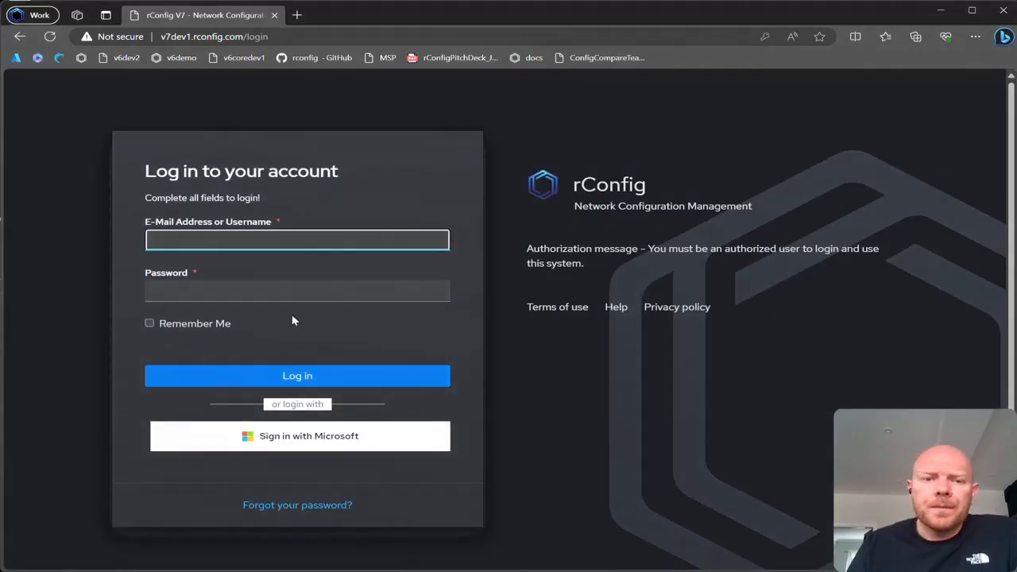
pyautogui.hotkey('ctrl', 'v')
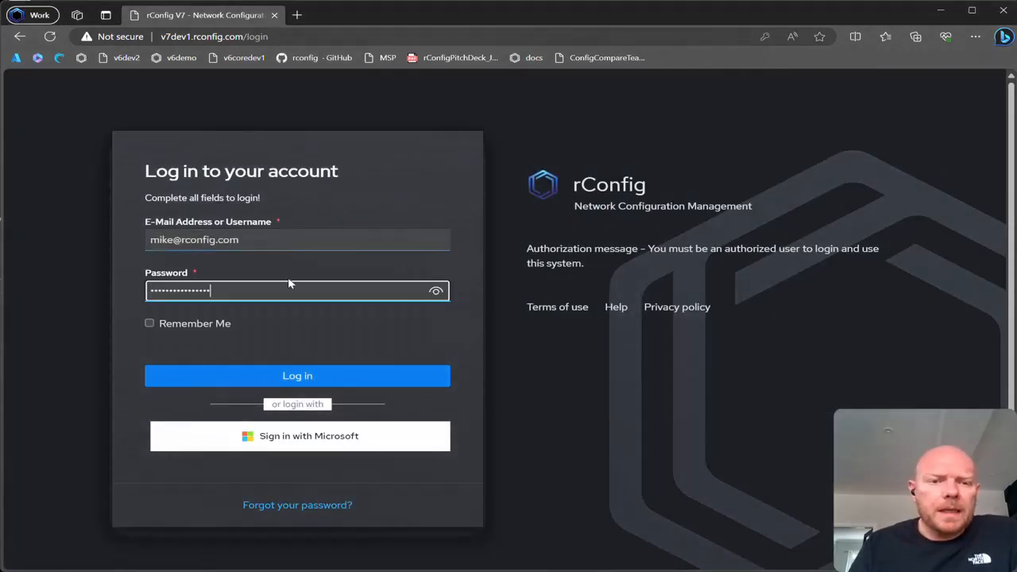
pyautogui.click(312, 379)
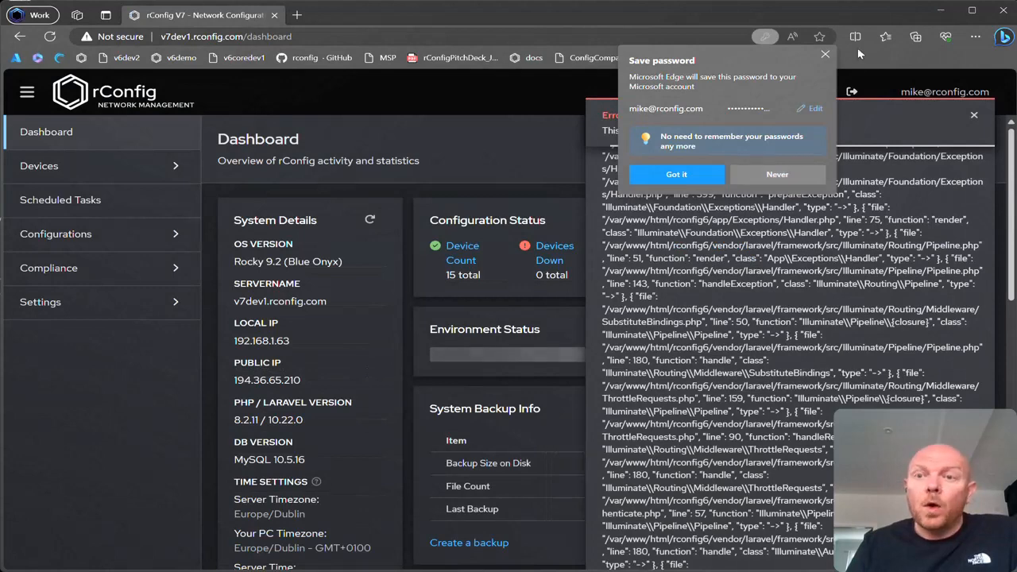
pyautogui.click(824, 54)
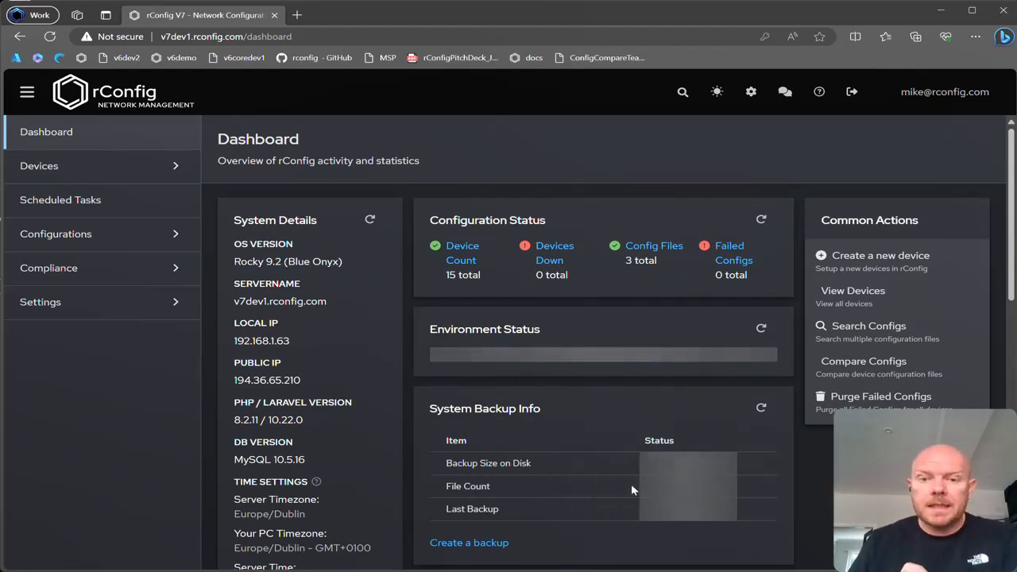
# Review the dashboard as the restricted user and look through the device categories list.
pyautogui.scroll(-2, 631, 477)
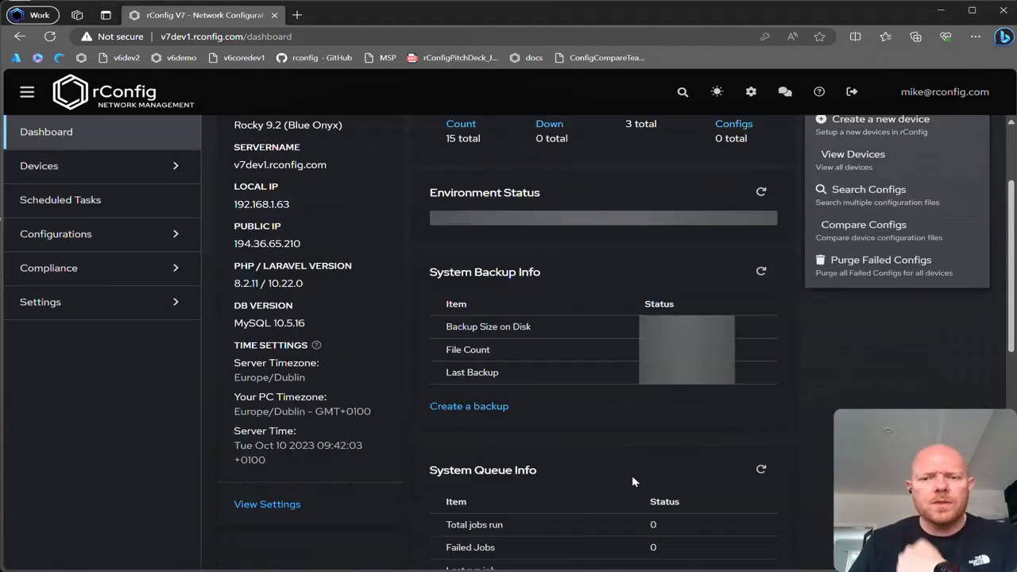
pyautogui.scroll(2, 632, 477)
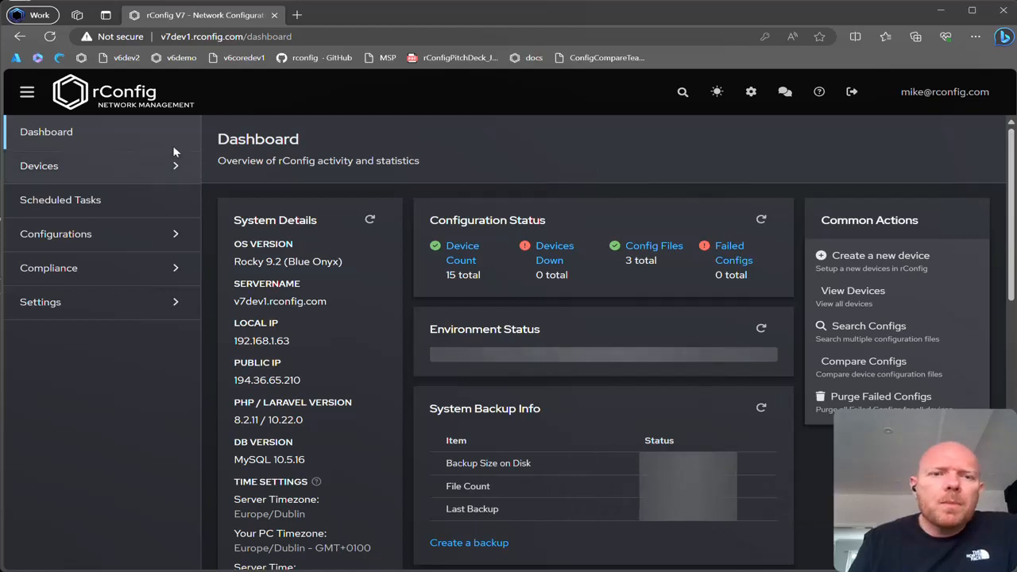
pyautogui.click(163, 165)
pyautogui.click(115, 243)
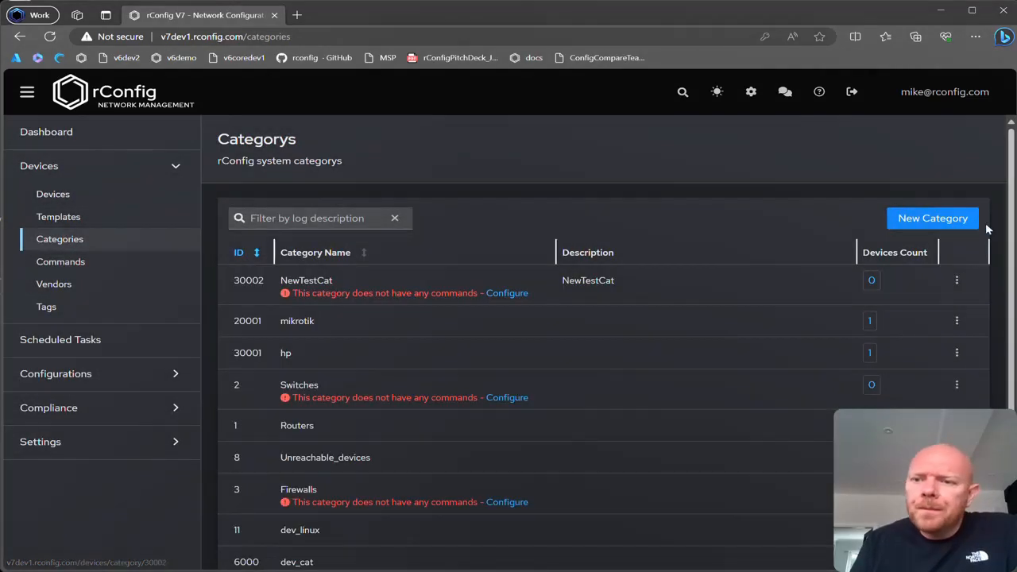
pyautogui.scroll(-1, 487, 339)
pyautogui.scroll(-1, 500, 343)
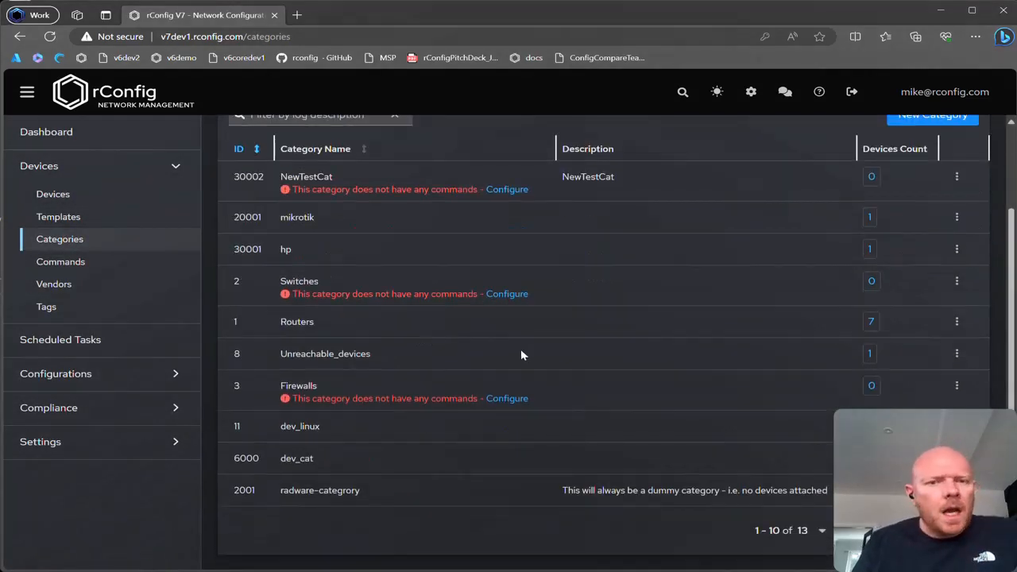
pyautogui.scroll(2, 619, 355)
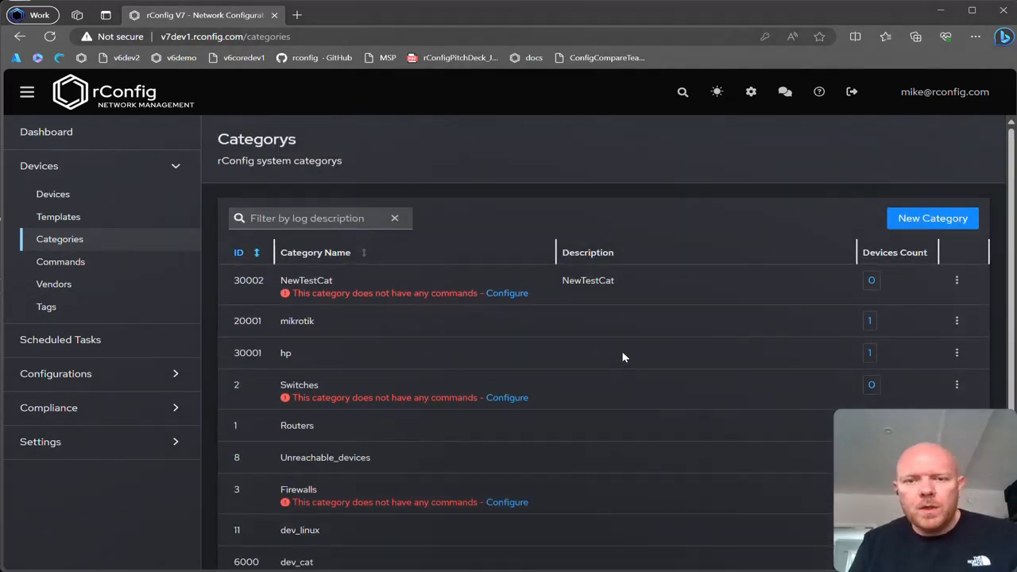
# Create a category with both its name and description set to NewCat.
pyautogui.click(973, 219)
pyautogui.click(859, 282)
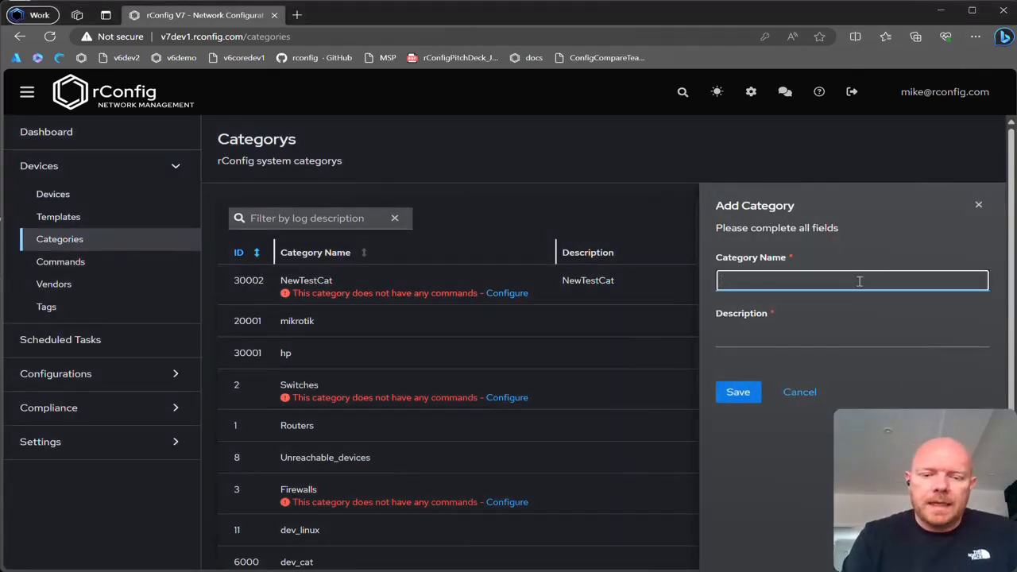
pyautogui.write('NewCat')
pyautogui.hotkey('ctrl', 'a')
pyautogui.hotkey('ctrl', 'c')
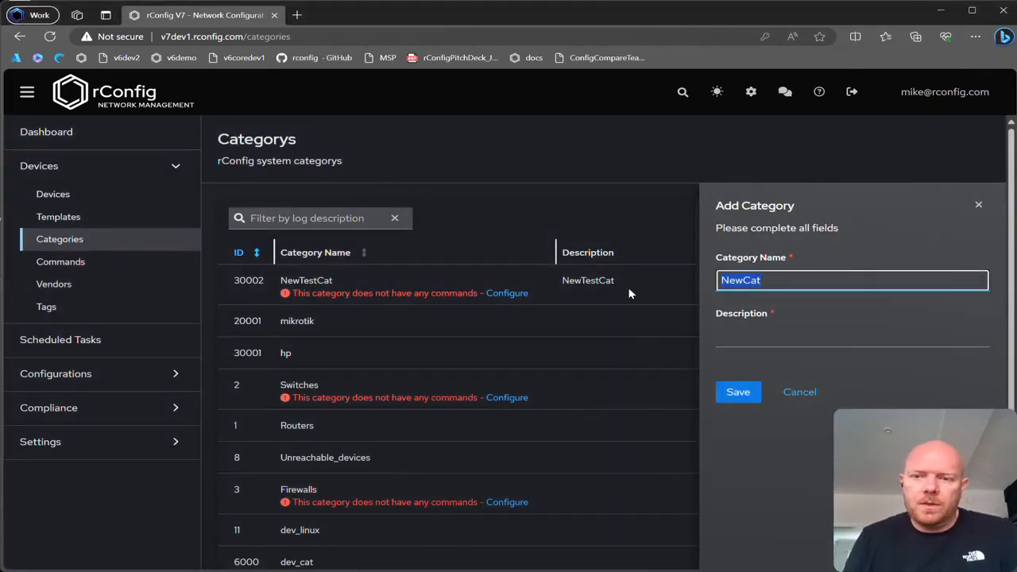
pyautogui.click(790, 339)
pyautogui.hotkey('ctrl', 'v')
pyautogui.click(738, 392)
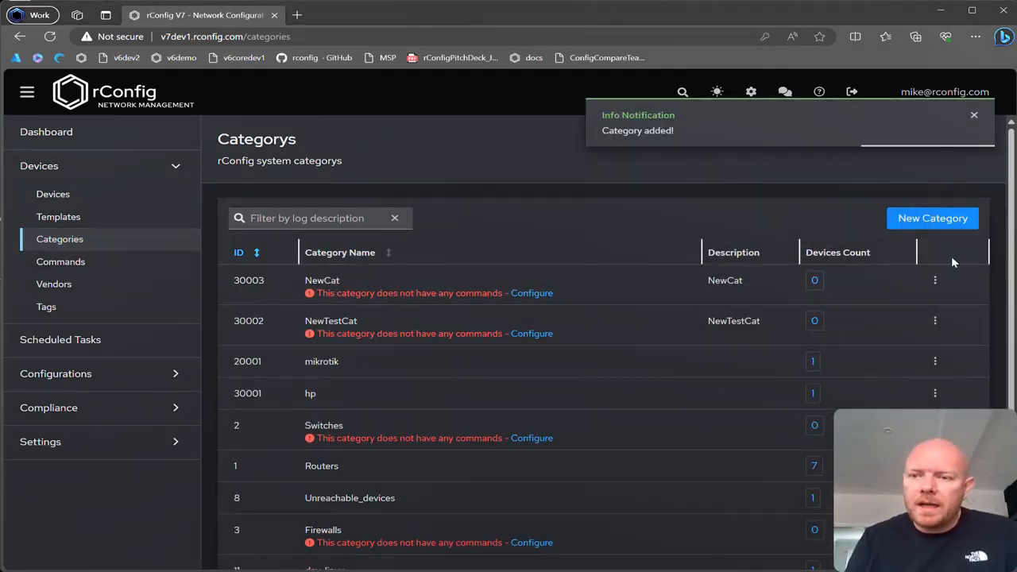
# Try to change the NewCat category's name and description to NewCat2 and save the edit.
pyautogui.click(934, 280)
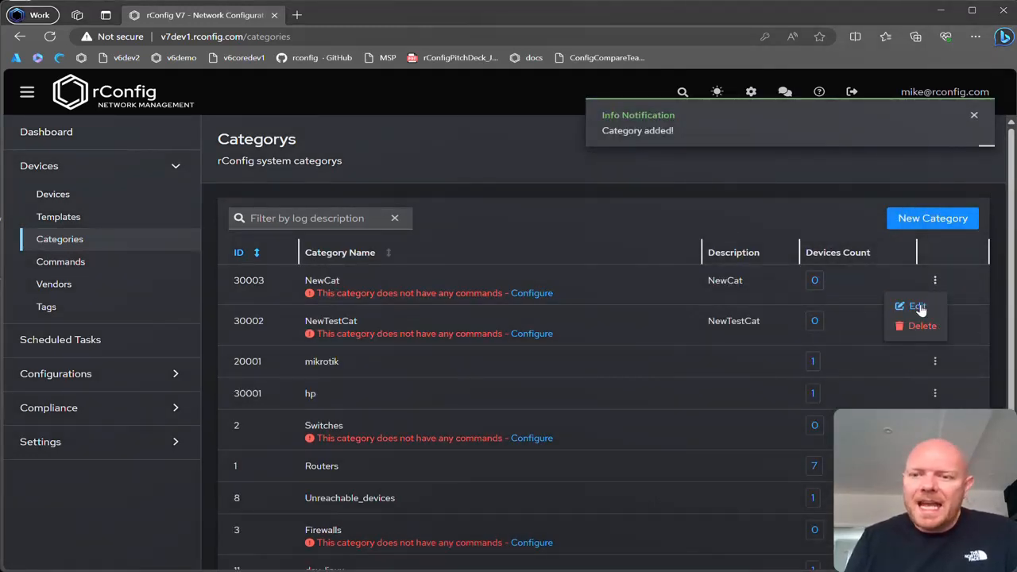
pyautogui.click(917, 306)
pyautogui.click(812, 279)
pyautogui.write('2')
pyautogui.click(783, 334)
pyautogui.write('2')
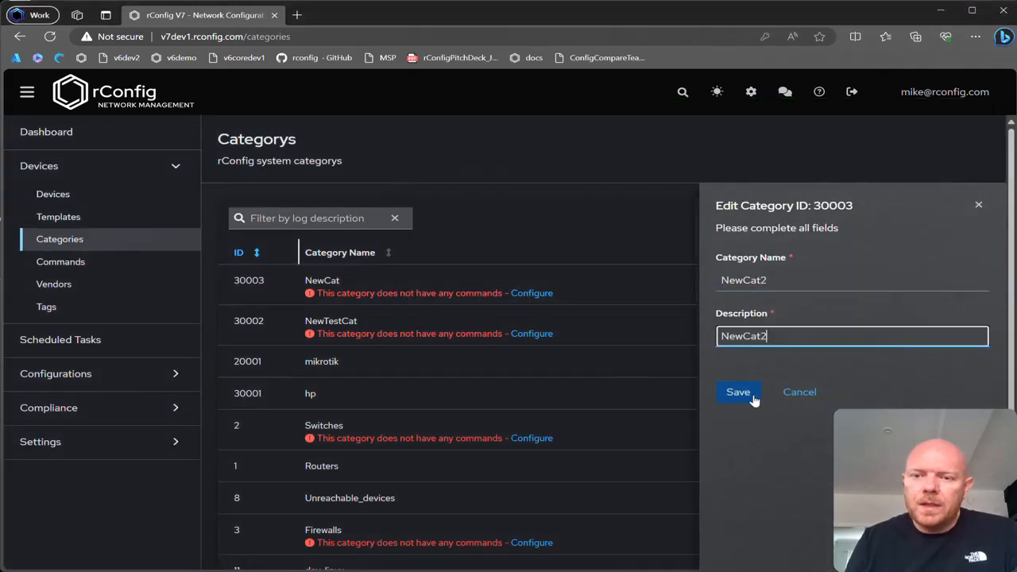
pyautogui.click(738, 391)
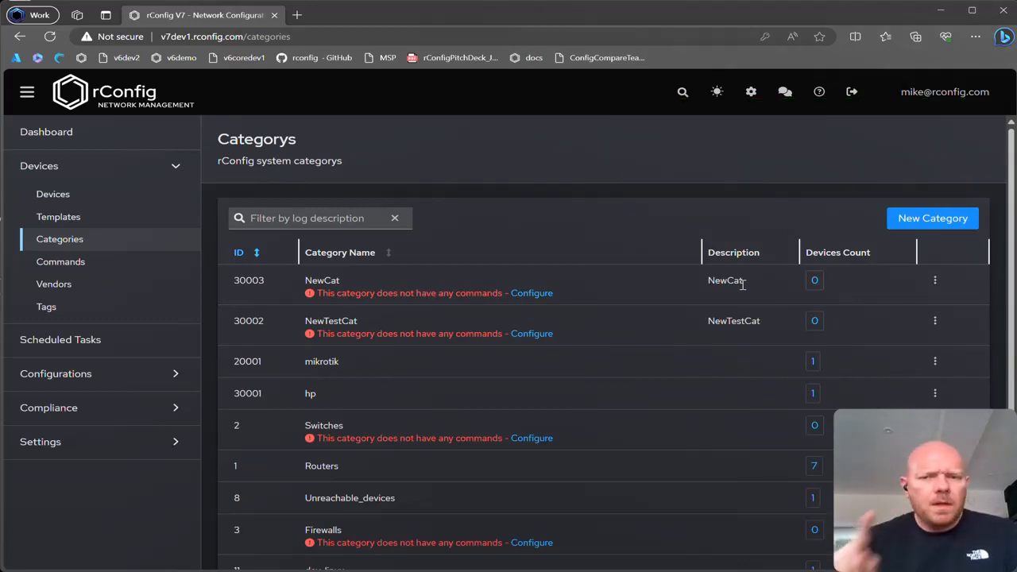
# Try to delete the NewCat category, confirm the deletion, and dismiss the notification.
pyautogui.click(935, 280)
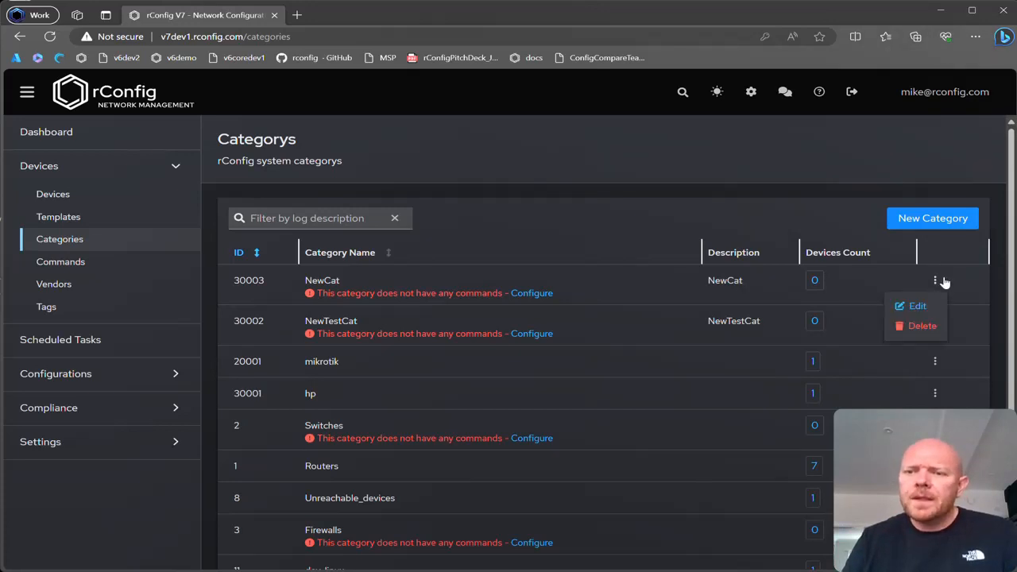
pyautogui.click(921, 325)
pyautogui.click(361, 366)
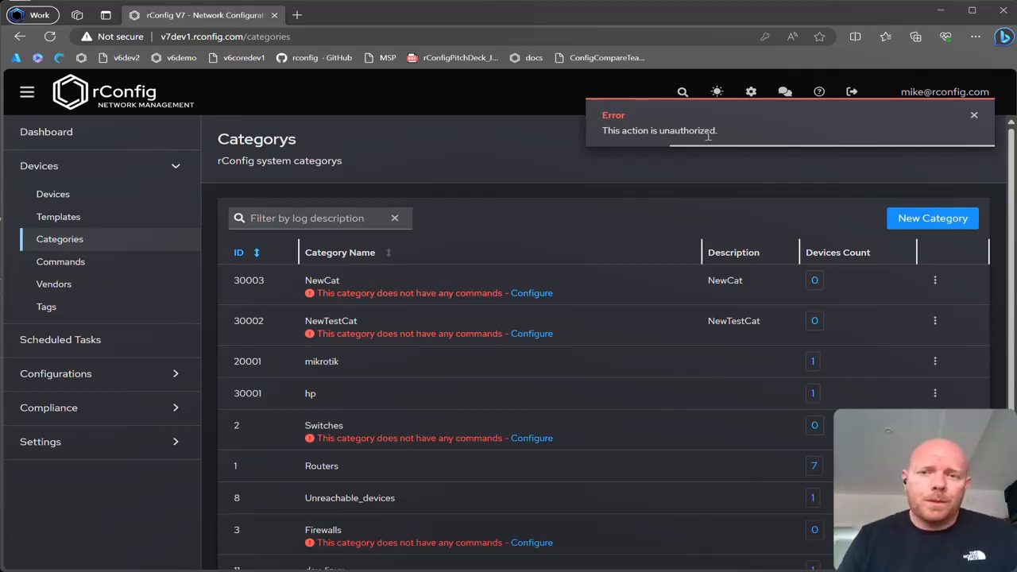
pyautogui.click(973, 115)
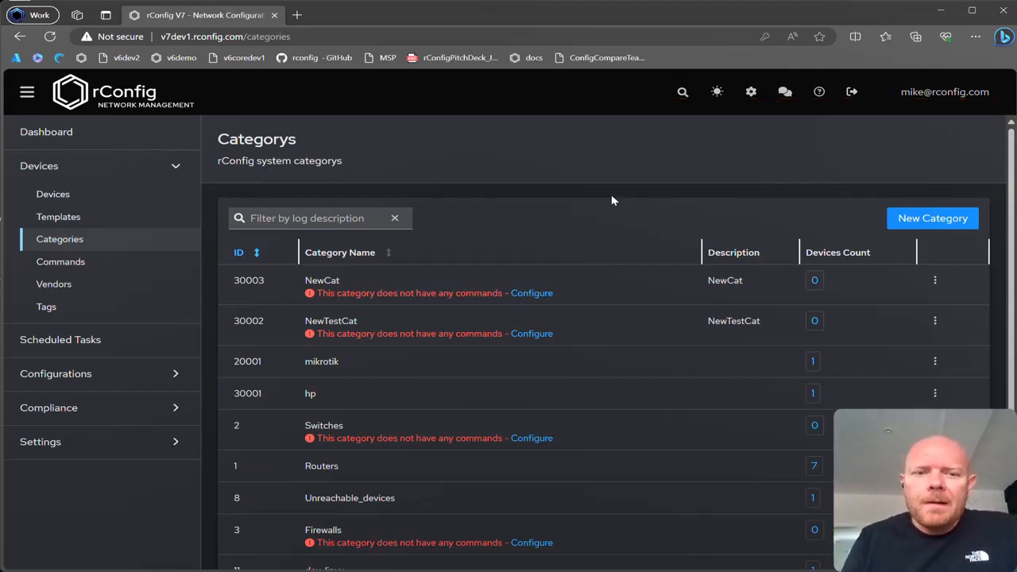
# Check the restricted user's access to the Roles, Users and System Settings pages.
pyautogui.click(119, 439)
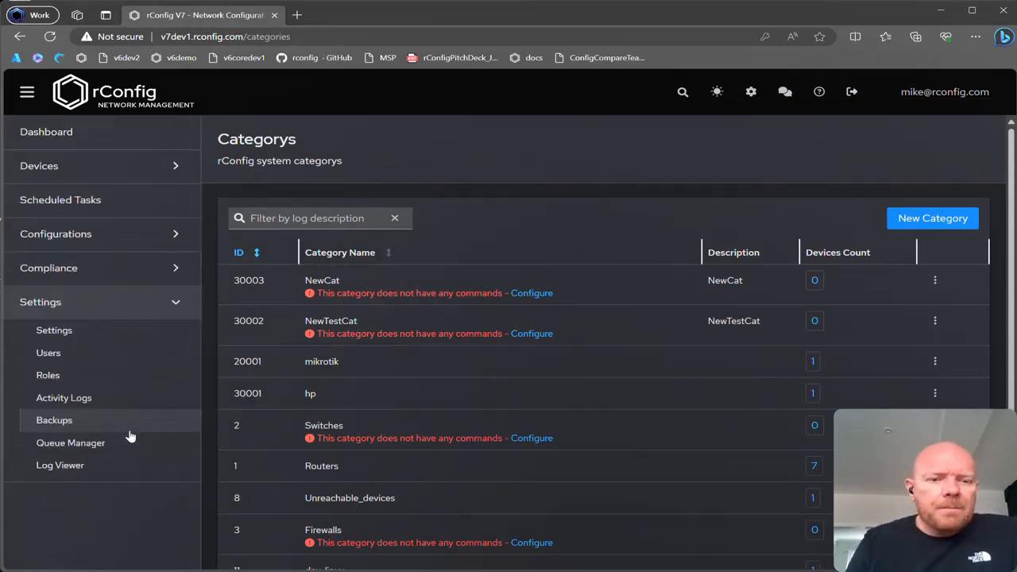
pyautogui.click(100, 376)
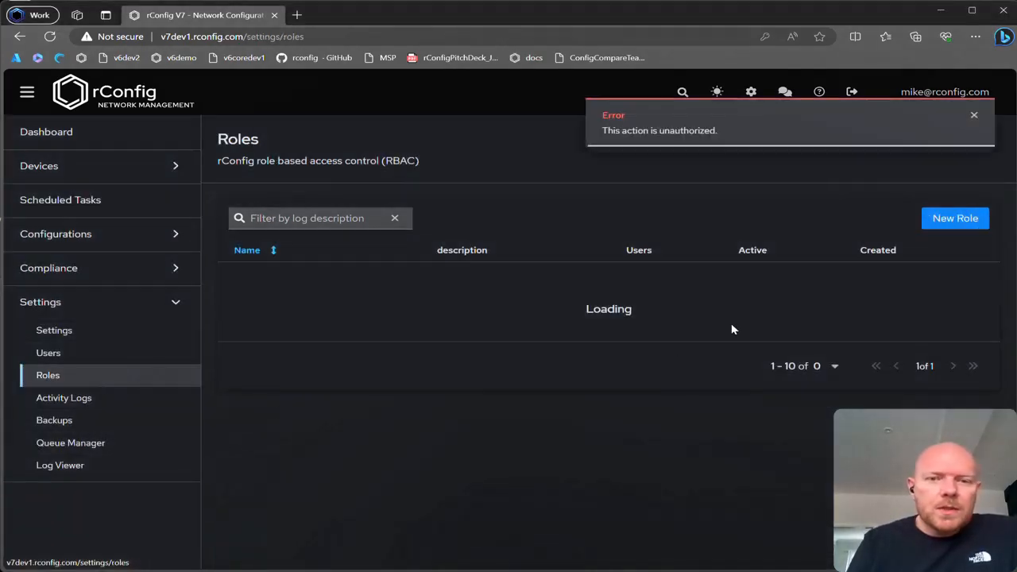
pyautogui.click(976, 116)
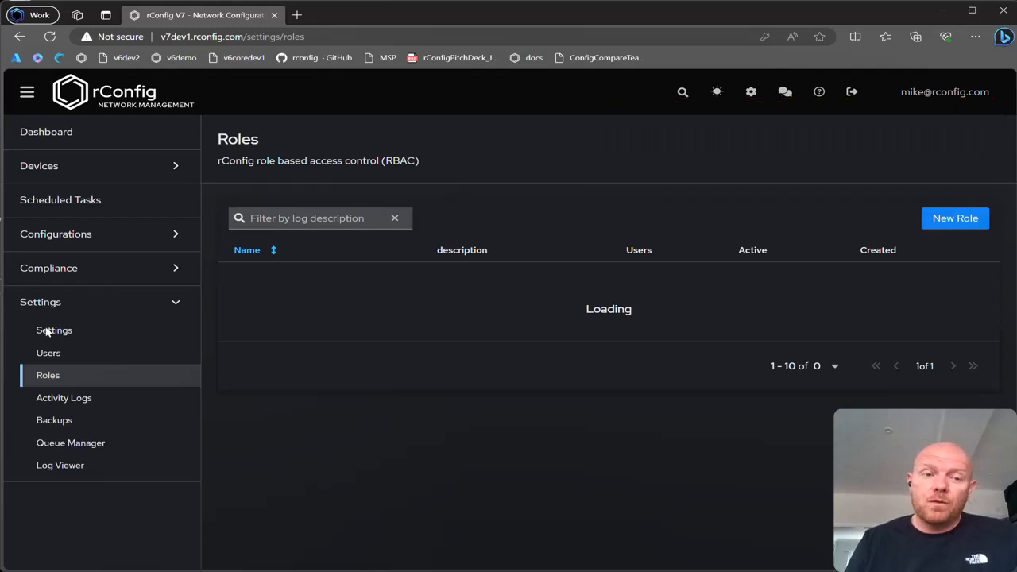
pyautogui.click(43, 359)
pyautogui.click(78, 336)
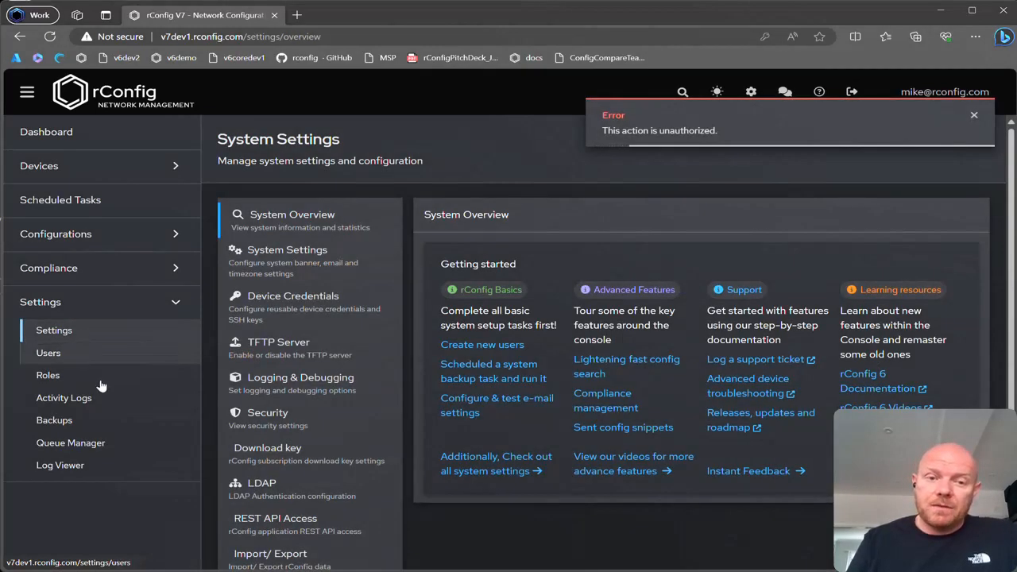
pyautogui.click(302, 297)
pyautogui.click(274, 262)
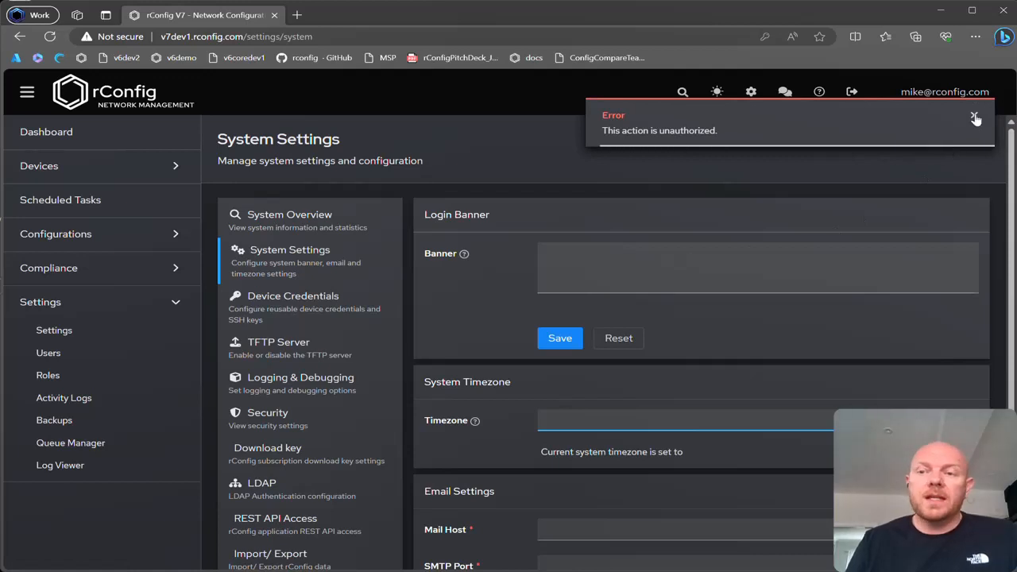
pyautogui.click(975, 116)
# Log out of the restricted account and log back in with the administrator's saved e-mail and password.
pyautogui.click(849, 92)
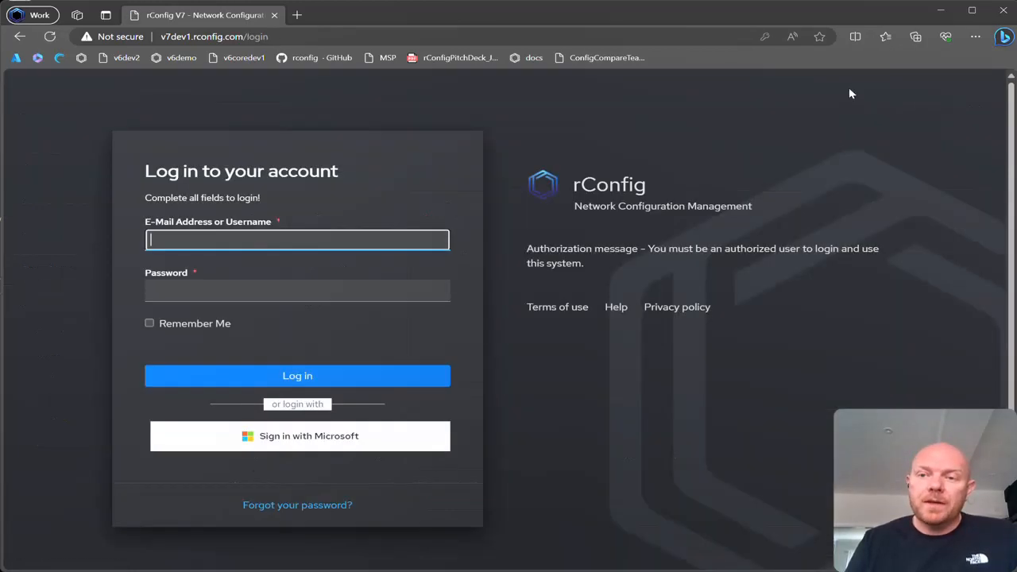
pyautogui.click(302, 237)
pyautogui.click(280, 281)
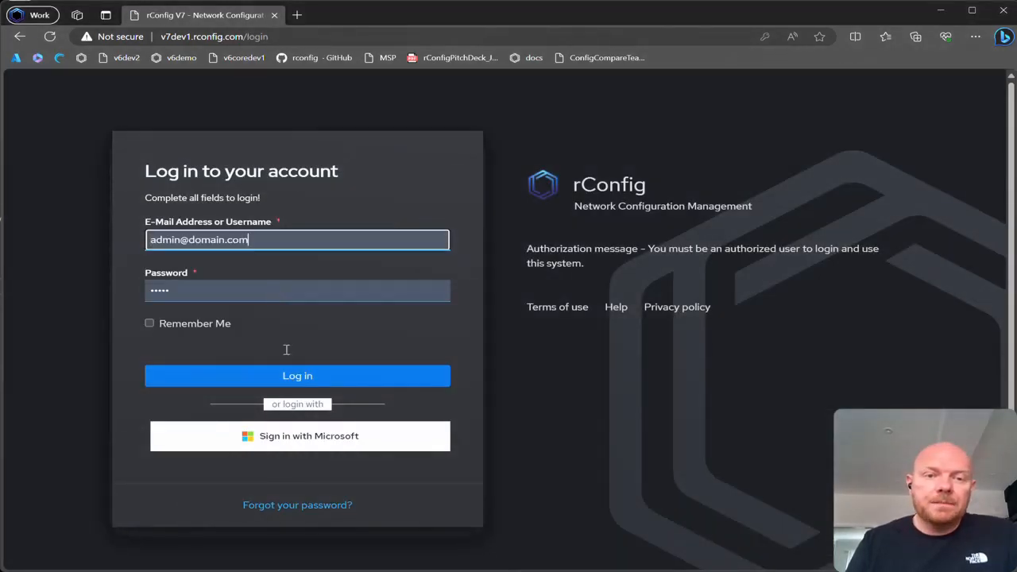
pyautogui.click(297, 376)
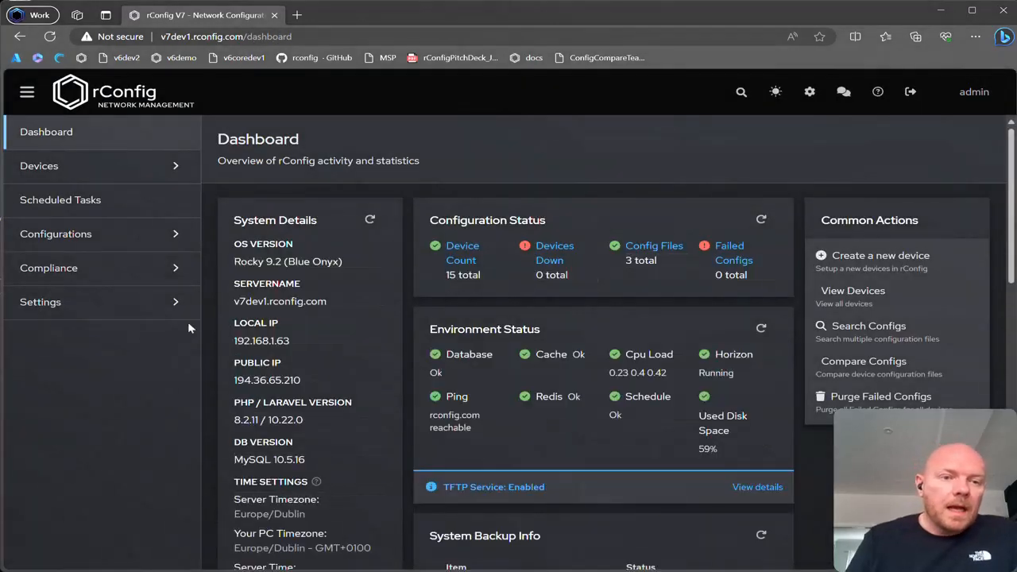
# View the list of roles in Settings as the administrator and log out of the account.
pyautogui.click(176, 304)
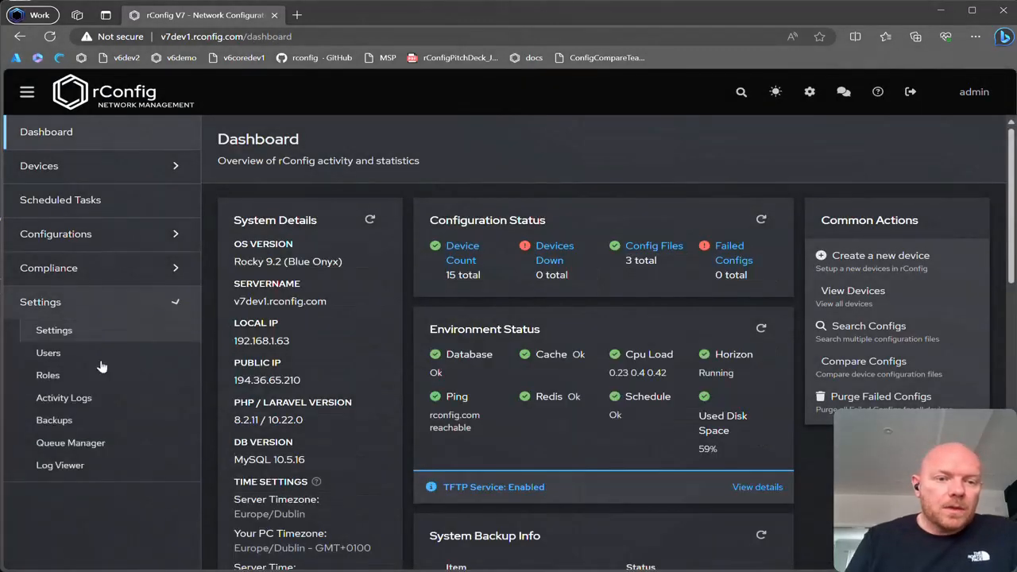
pyautogui.click(38, 372)
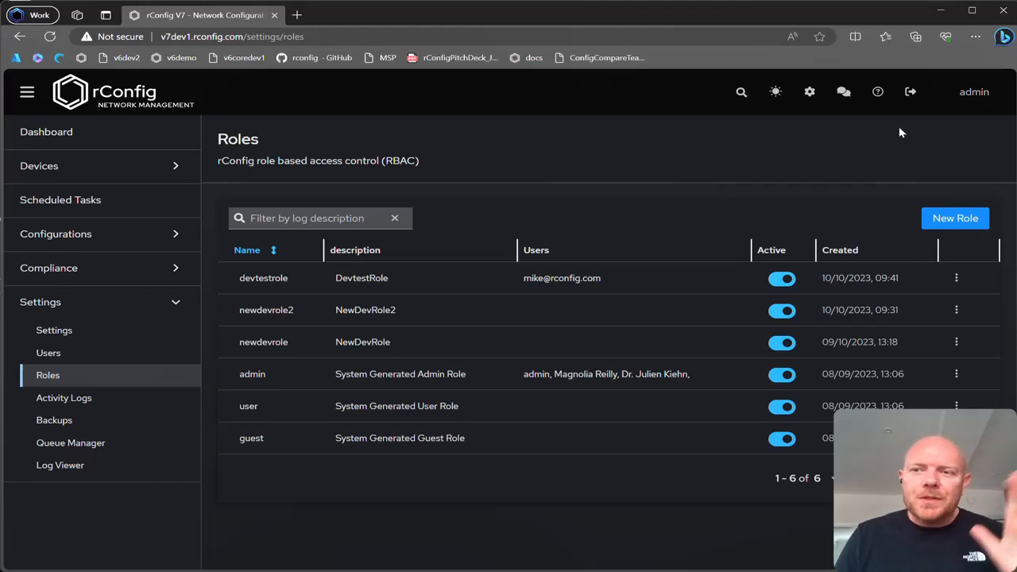
pyautogui.click(909, 96)
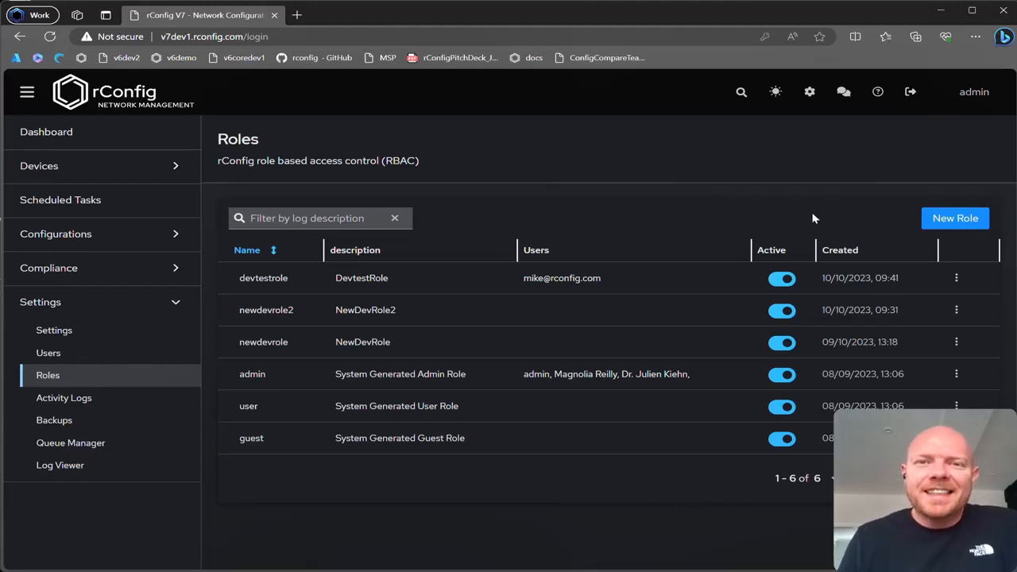